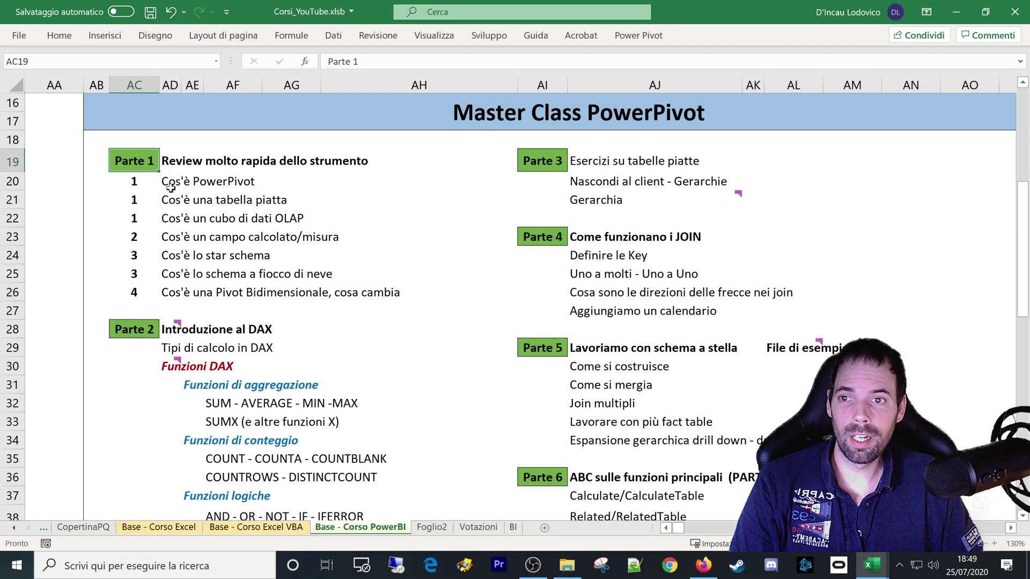
# Highlight the outline topics Cos'è PowerPivot, Cos'è una tabella piatta and Cos'è un cubo di dati OLAP
pyautogui.moveTo(169, 182); pyautogui.dragTo(272, 177)
pyautogui.moveTo(184, 207); pyautogui.dragTo(291, 199)
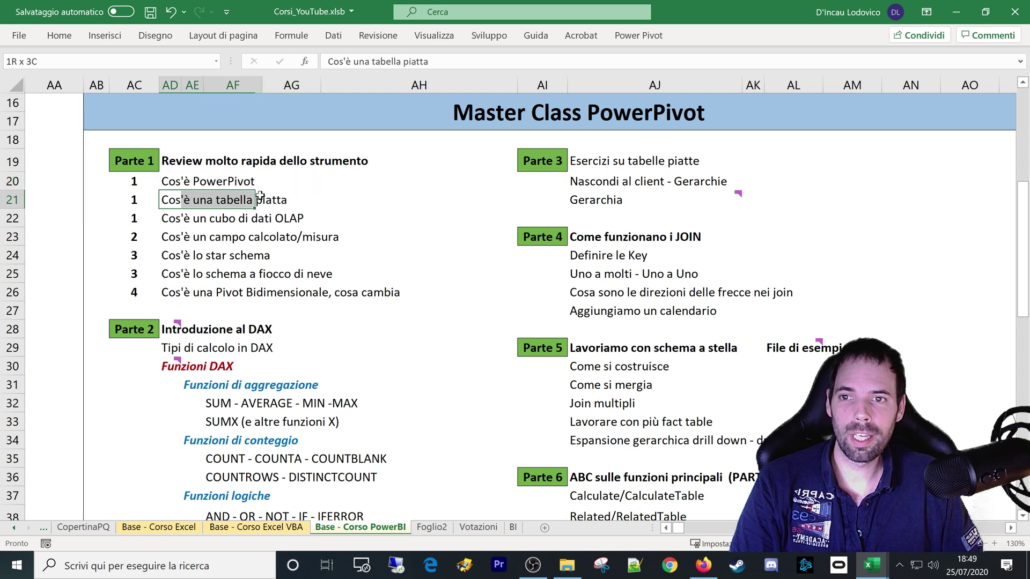
pyautogui.moveTo(174, 220); pyautogui.dragTo(320, 222)
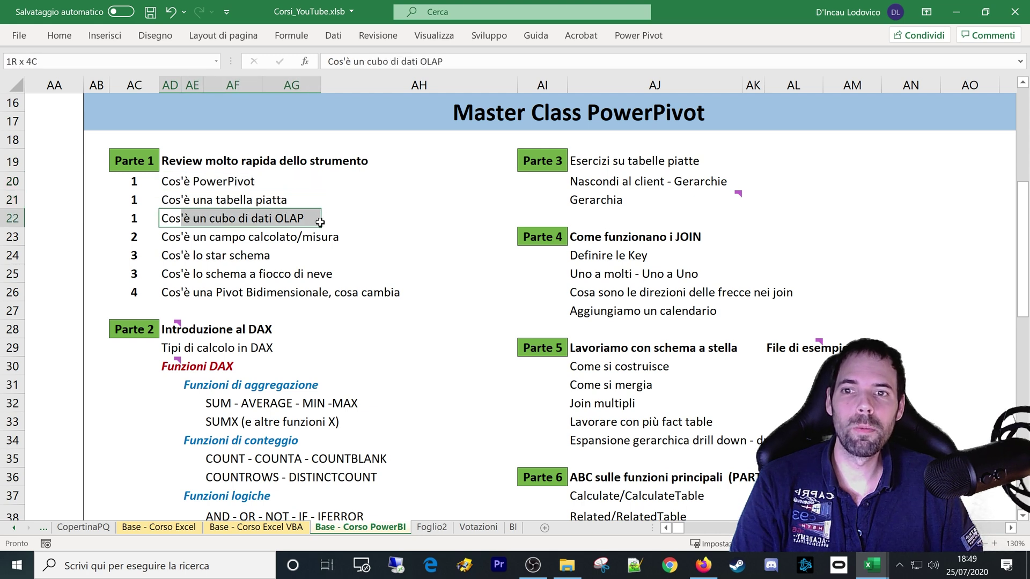
pyautogui.click(159, 169)
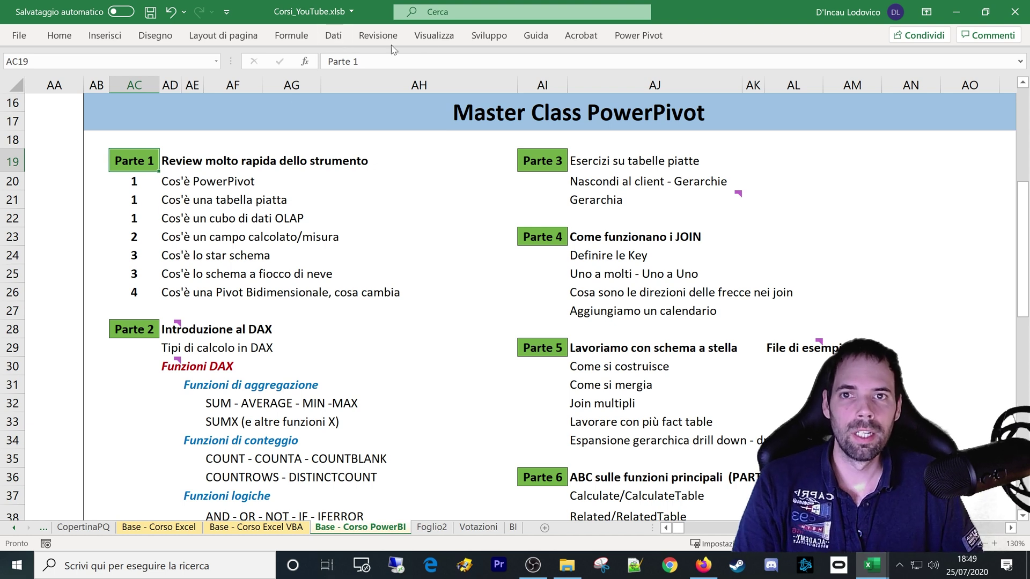
# Confirm Microsoft Power Pivot for Excel is ticked among the COM add-ins and show the Power Pivot tab
pyautogui.click(633, 36)
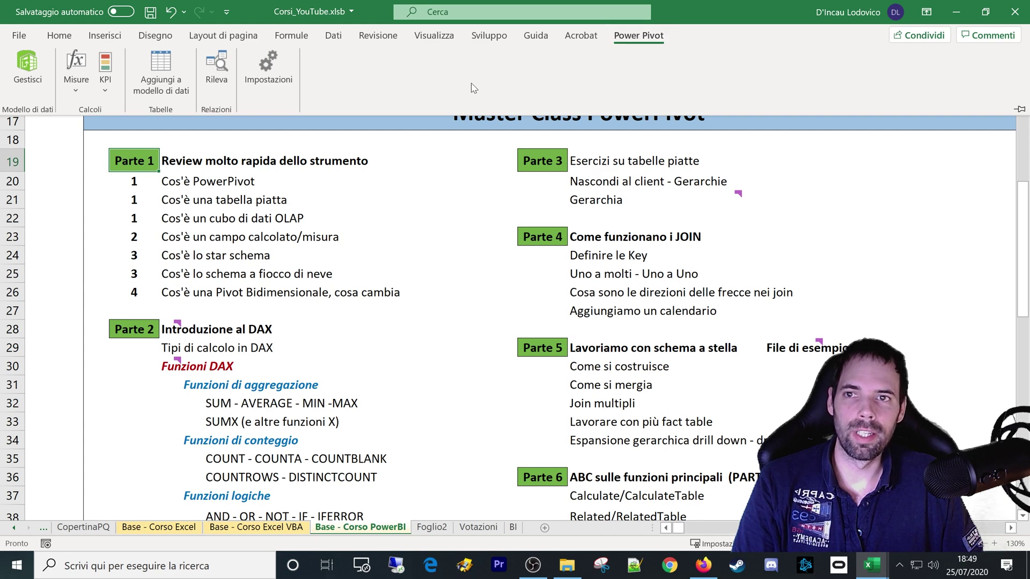
pyautogui.click(20, 35)
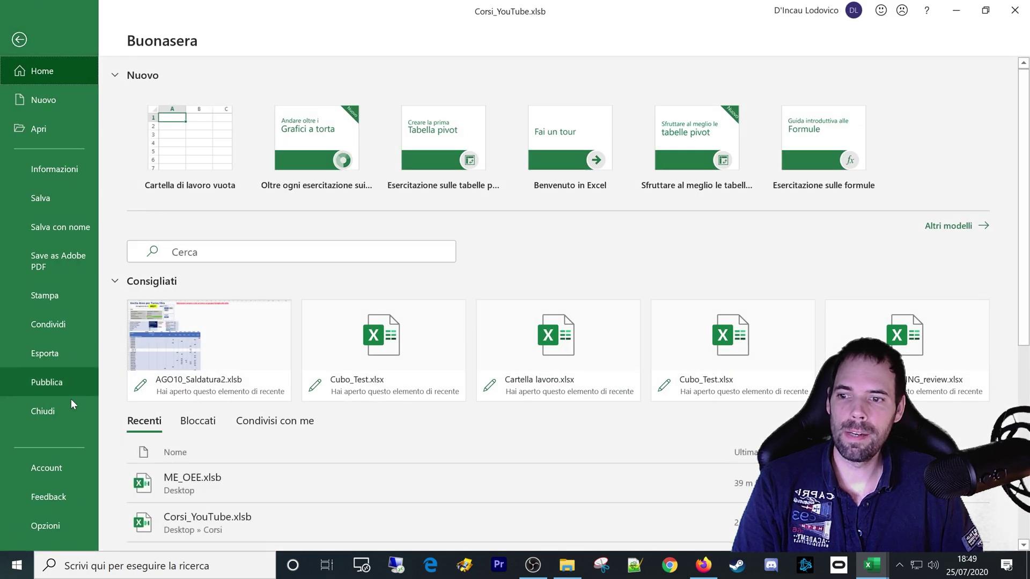
pyautogui.click(54, 530)
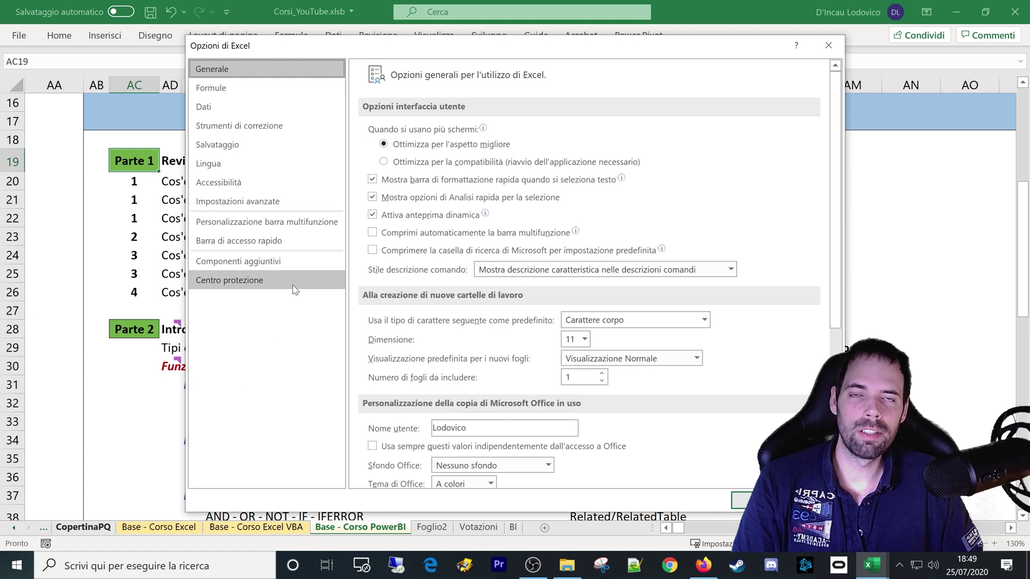
pyautogui.click(210, 266)
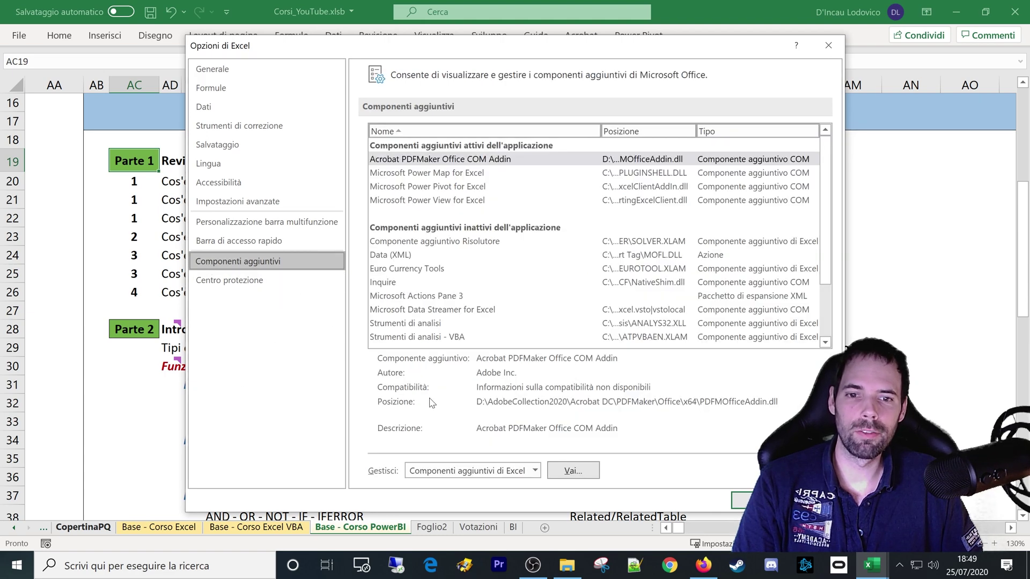
pyautogui.click(474, 470)
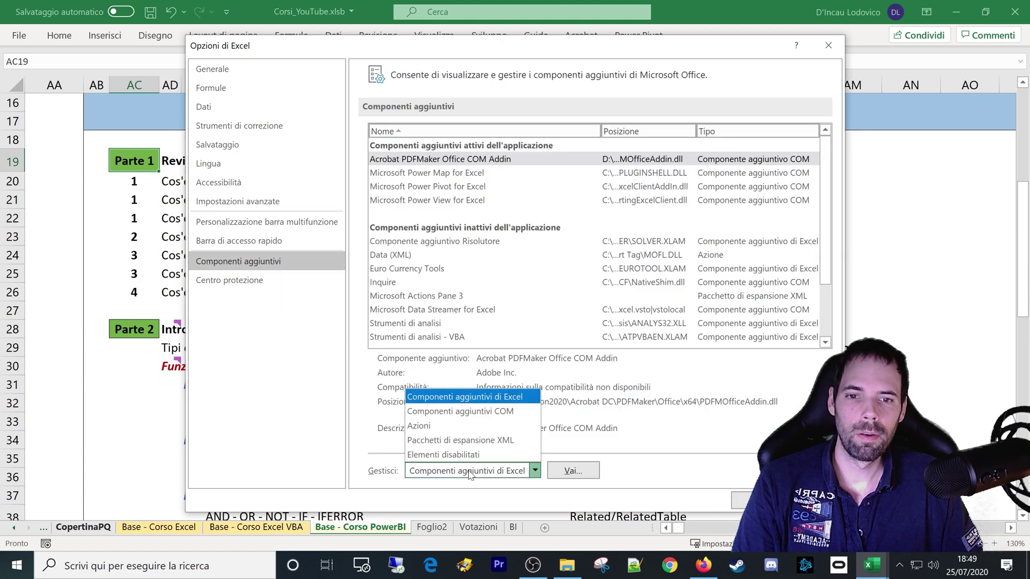
pyautogui.click(467, 413)
pyautogui.click(570, 471)
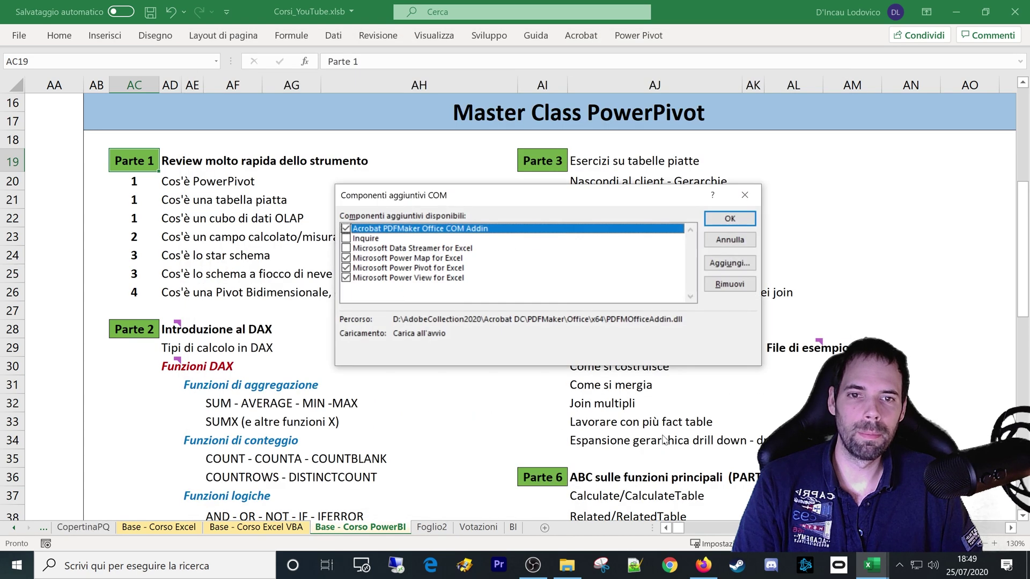
pyautogui.click(372, 268)
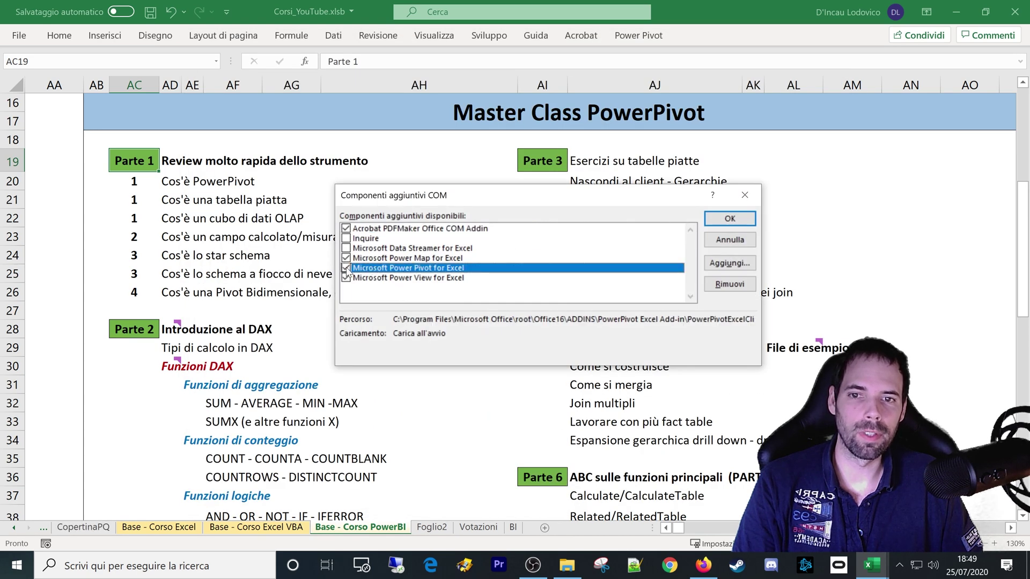
pyautogui.click(729, 219)
pyautogui.click(638, 35)
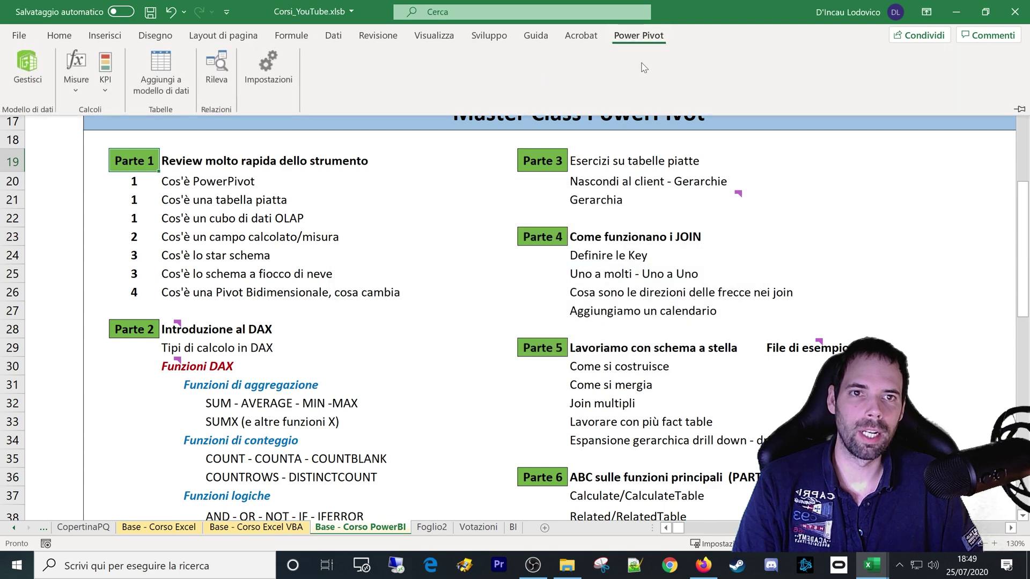
pyautogui.click(12, 35)
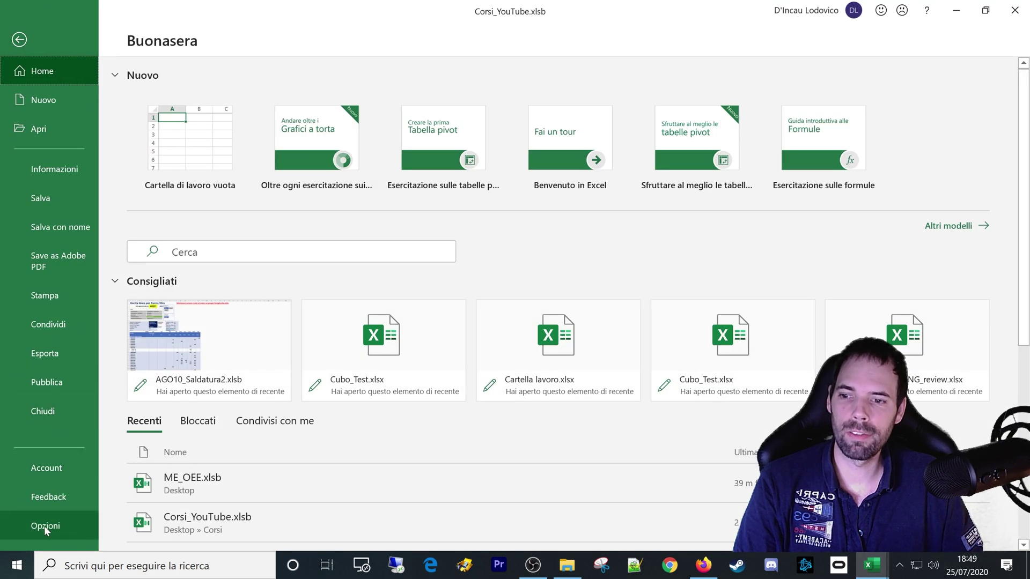
pyautogui.click(44, 525)
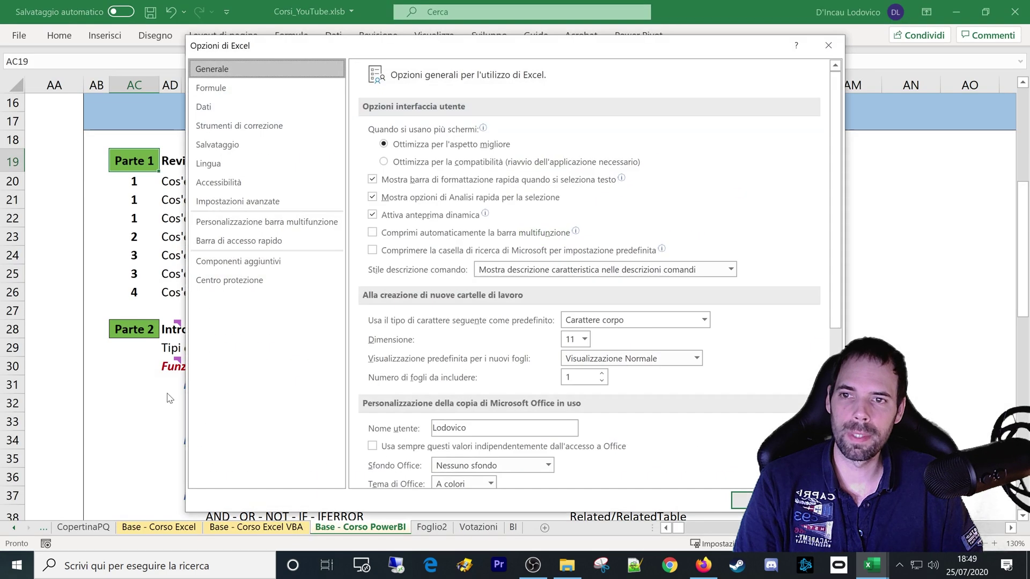
pyautogui.click(213, 109)
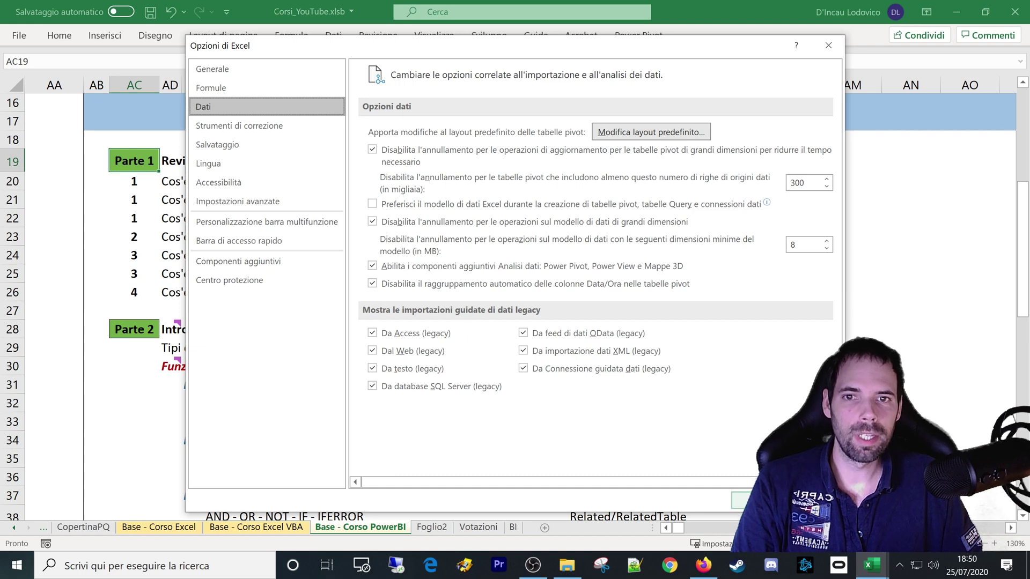
pyautogui.press('Return')
pyautogui.click(637, 37)
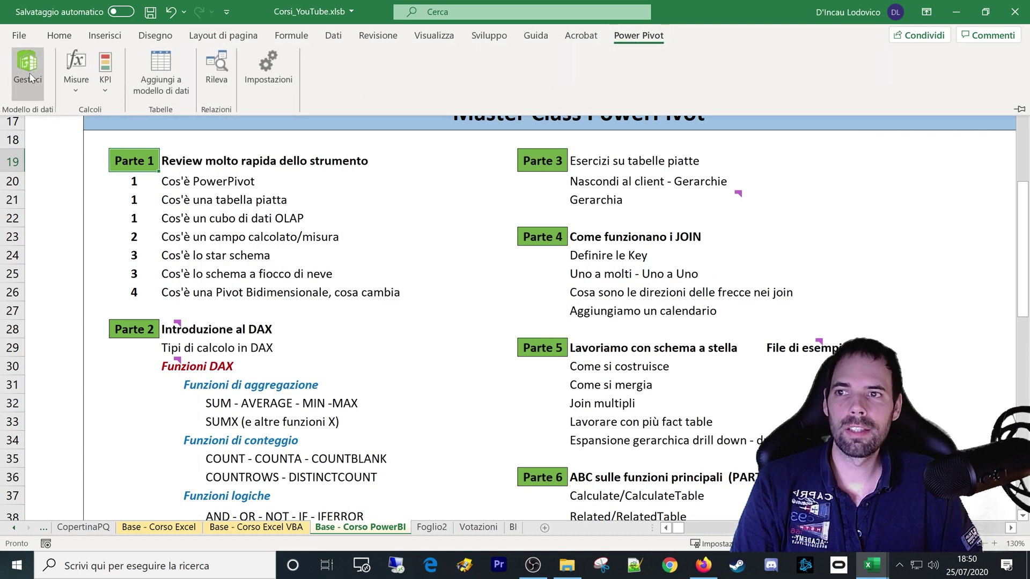
# Open the empty Power Pivot data model, browse its Home, Progetta and Avanzate tabs, then return to Excel
pyautogui.click(24, 69)
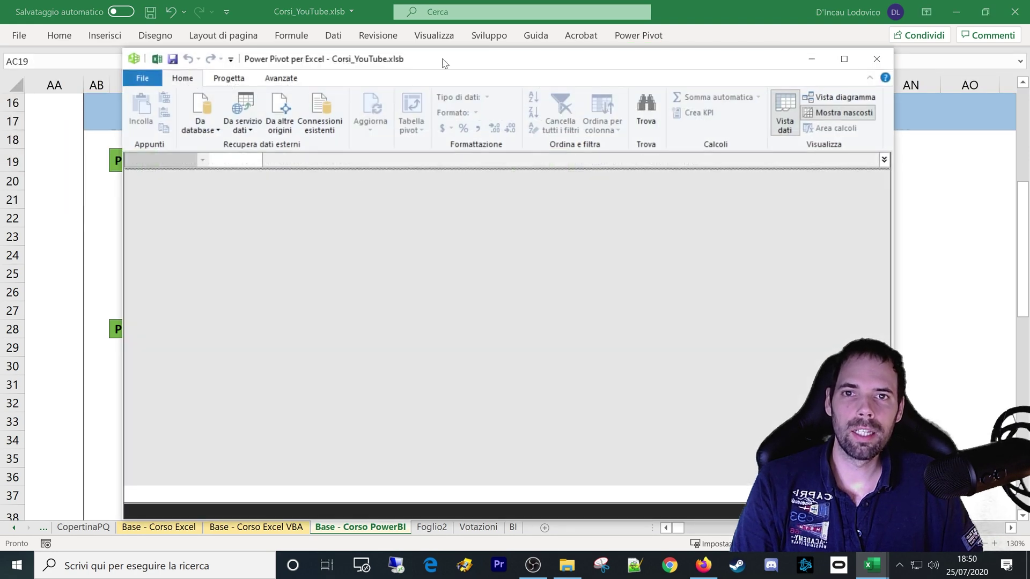
pyautogui.moveTo(444, 64)
pyautogui.mouseDown()
pyautogui.moveTo(424, 63)
pyautogui.moveTo(446, 59)
pyautogui.mouseUp()
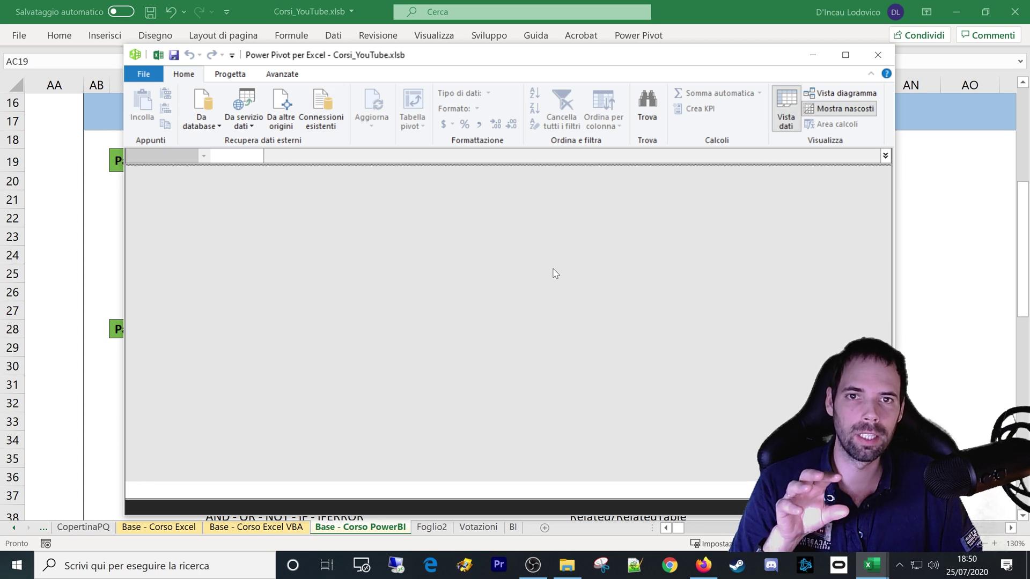
pyautogui.click(229, 76)
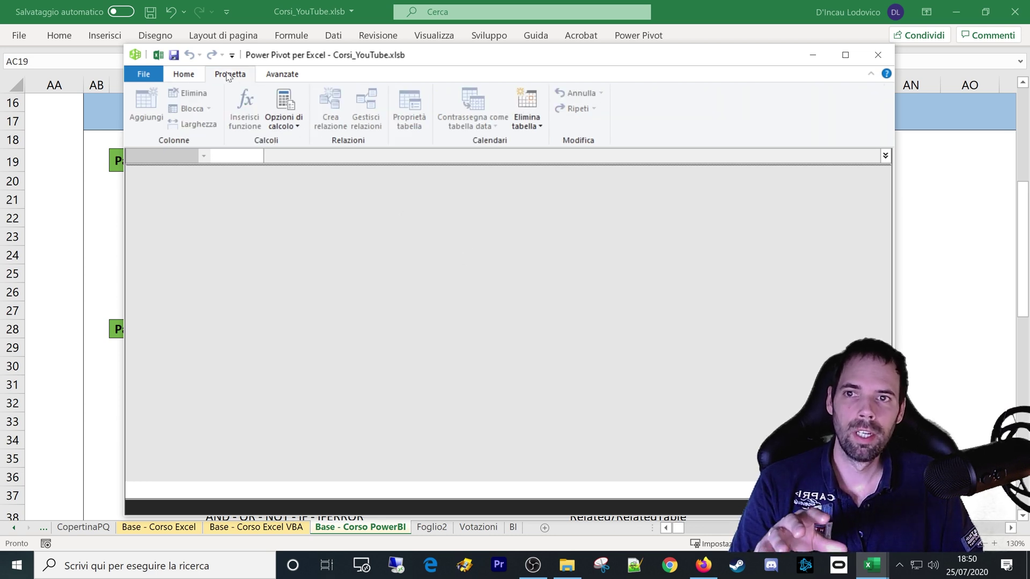
pyautogui.click(267, 75)
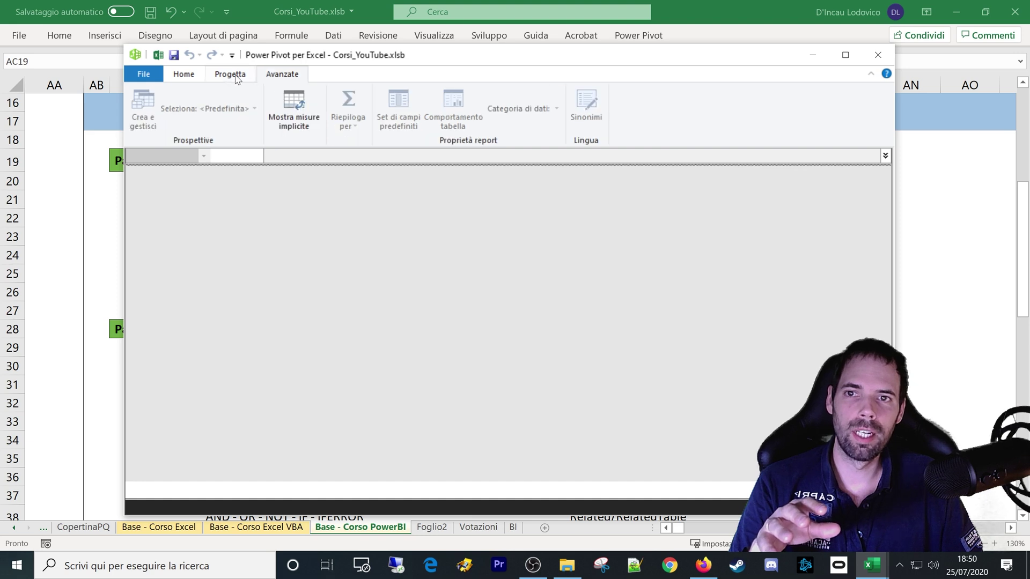
pyautogui.click(229, 74)
pyautogui.click(183, 74)
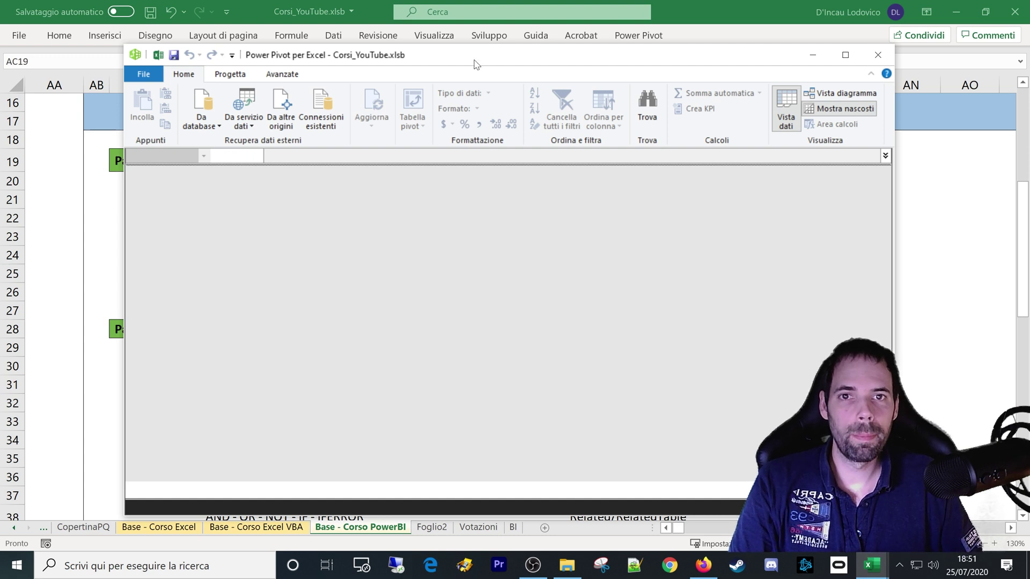
pyautogui.moveTo(473, 67); pyautogui.dragTo(482, 58)
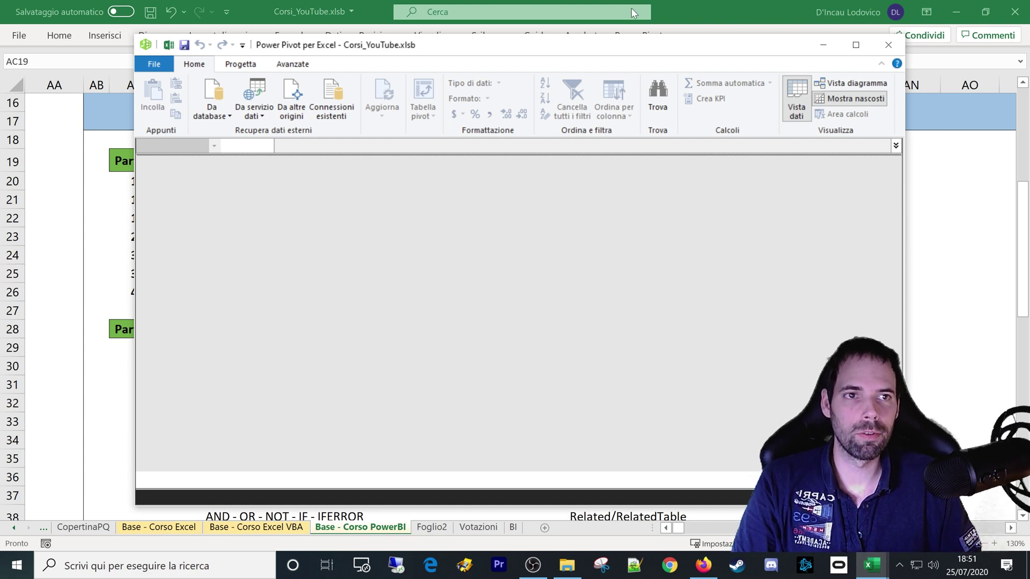
pyautogui.click(692, 6)
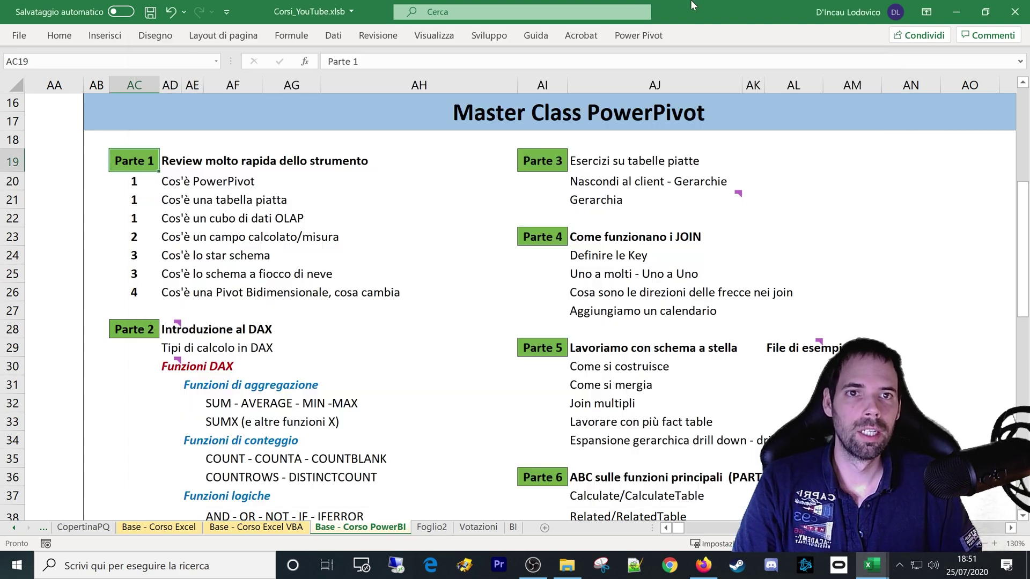
# On Foglio2, select the upper city table and show the CERCA.VERT formula in Y14
pyautogui.click(430, 531)
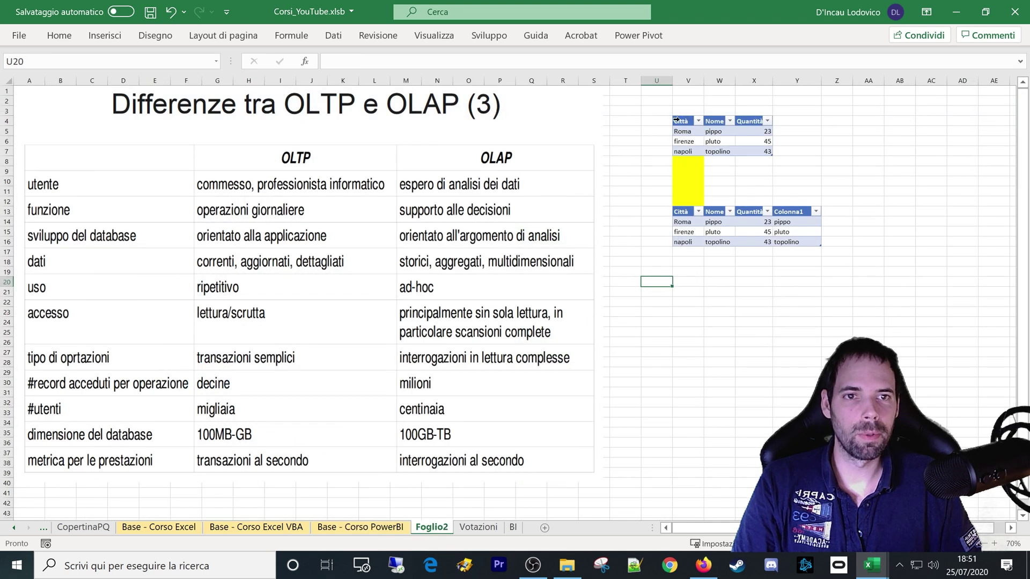
pyautogui.moveTo(677, 119); pyautogui.dragTo(676, 152)
pyautogui.click(793, 223)
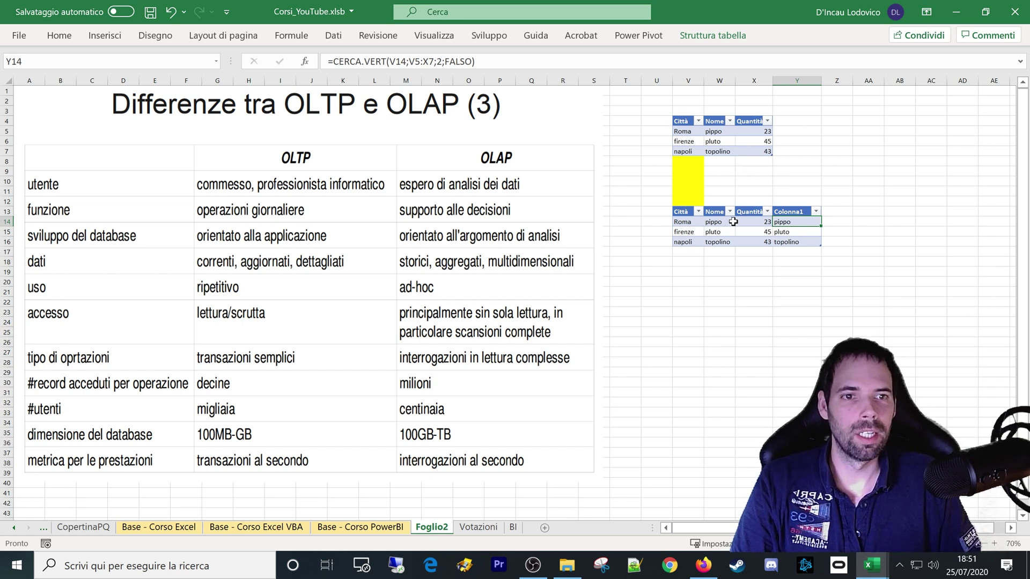
pyautogui.click(690, 228)
pyautogui.click(676, 130)
pyautogui.hotkey('ctrl', 'a')
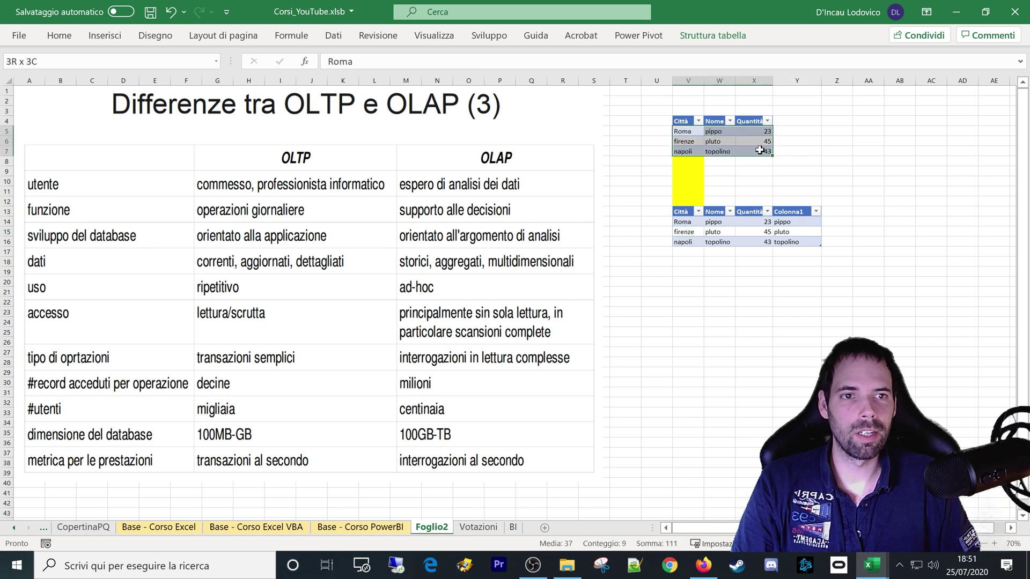
# Select the yellow gap cells V8:V13, the Città column V4:V13 and the Quantità values to see their sum
pyautogui.moveTo(682, 161); pyautogui.dragTo(686, 211)
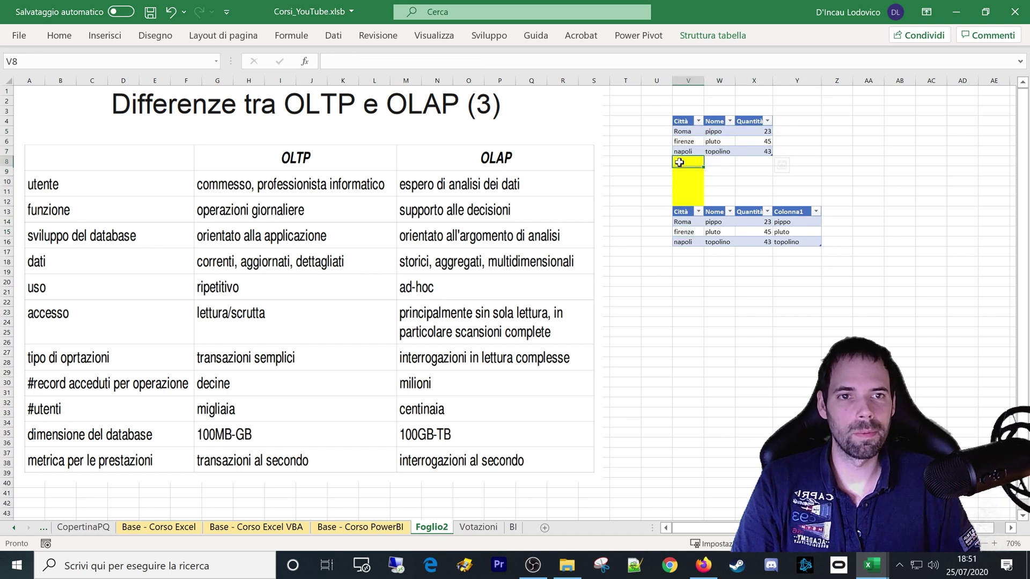
pyautogui.moveTo(682, 122); pyautogui.dragTo(686, 212)
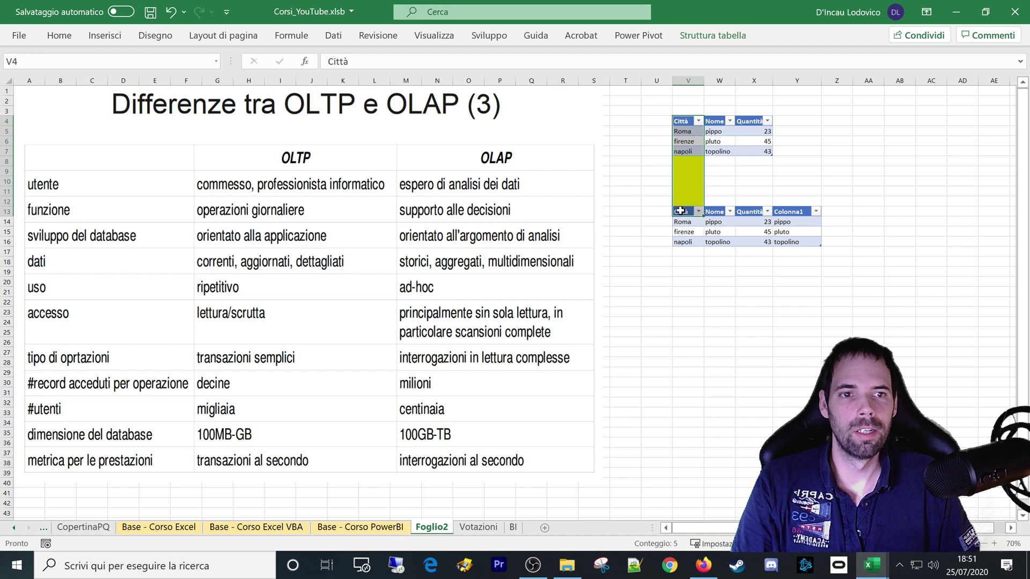
pyautogui.moveTo(748, 120); pyautogui.dragTo(748, 162)
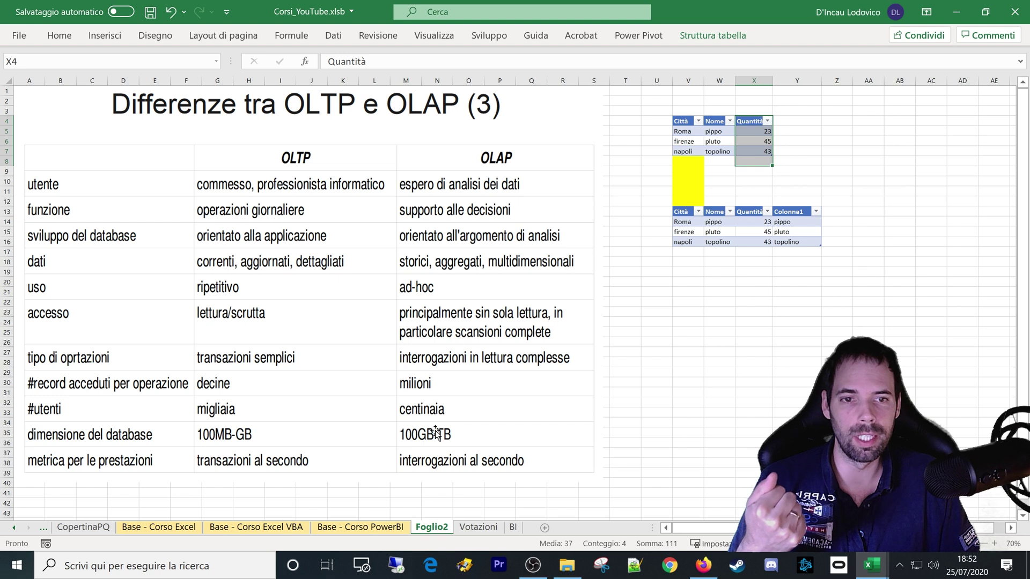
# Clear the selection and mark the empty column T beside the table
pyautogui.click(666, 362)
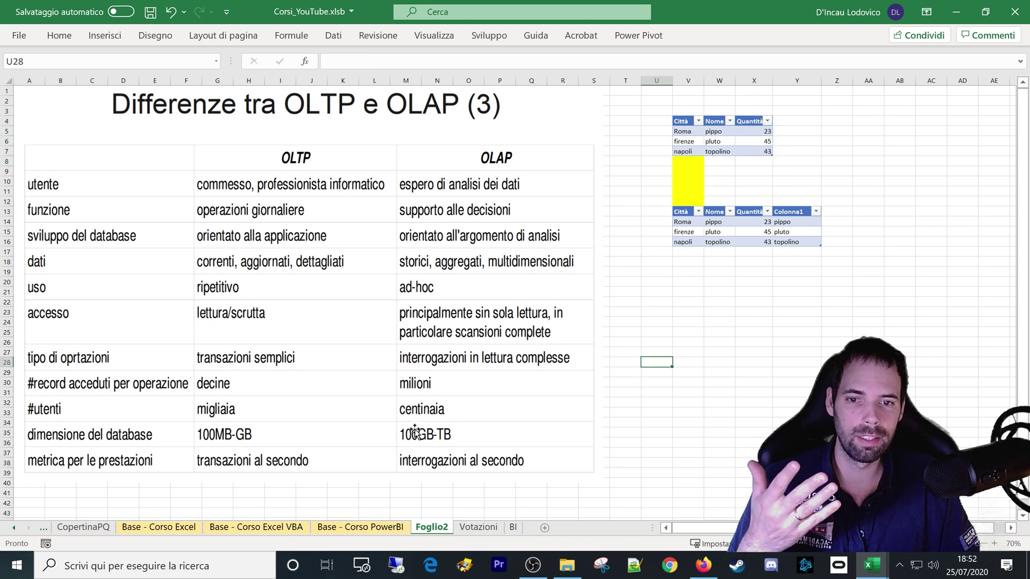
pyautogui.click(685, 371)
pyautogui.moveTo(615, 88); pyautogui.dragTo(623, 293)
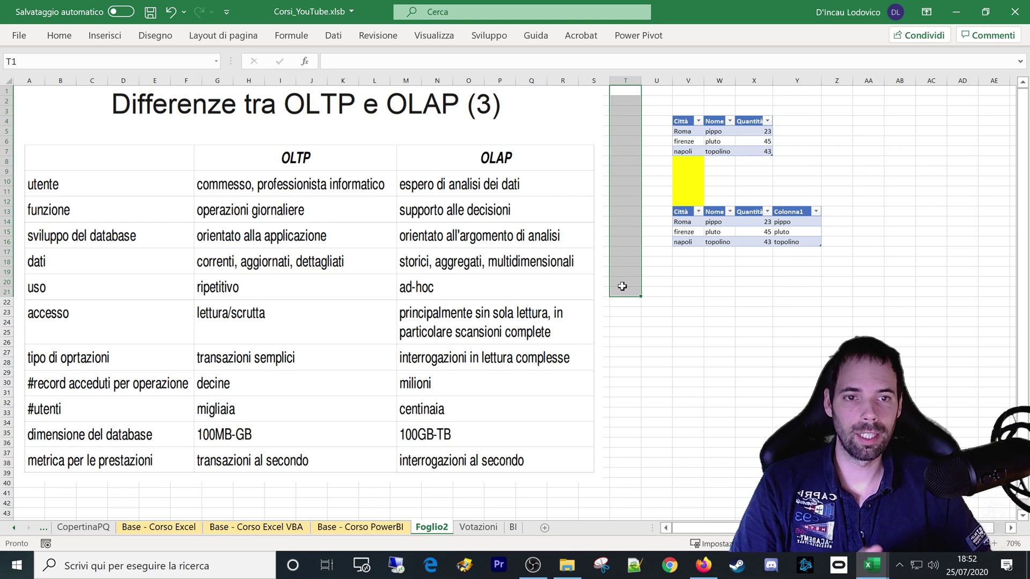
pyautogui.click(872, 566)
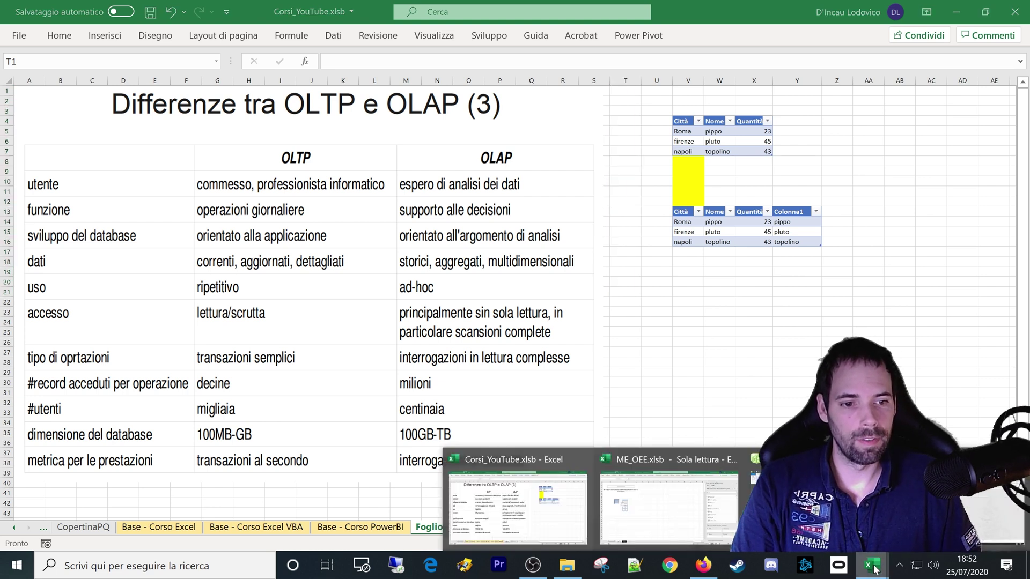
# In ME_OEE.xlsb, activate the PivotTable and explore the FactOEE measures and Calendar fields
pyautogui.click(649, 507)
pyautogui.click(150, 180)
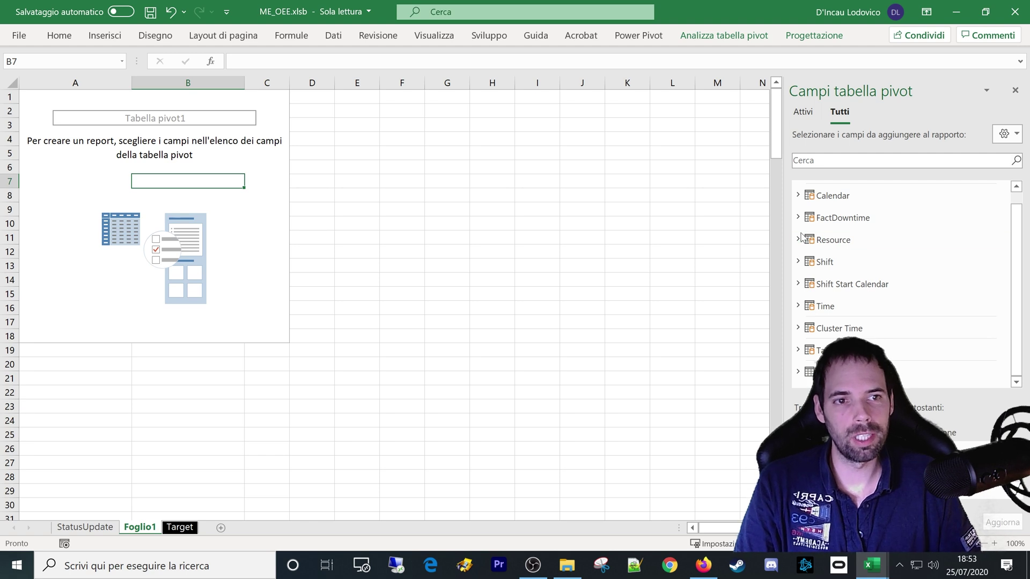
pyautogui.scroll(1, 837, 269)
pyautogui.click(807, 187)
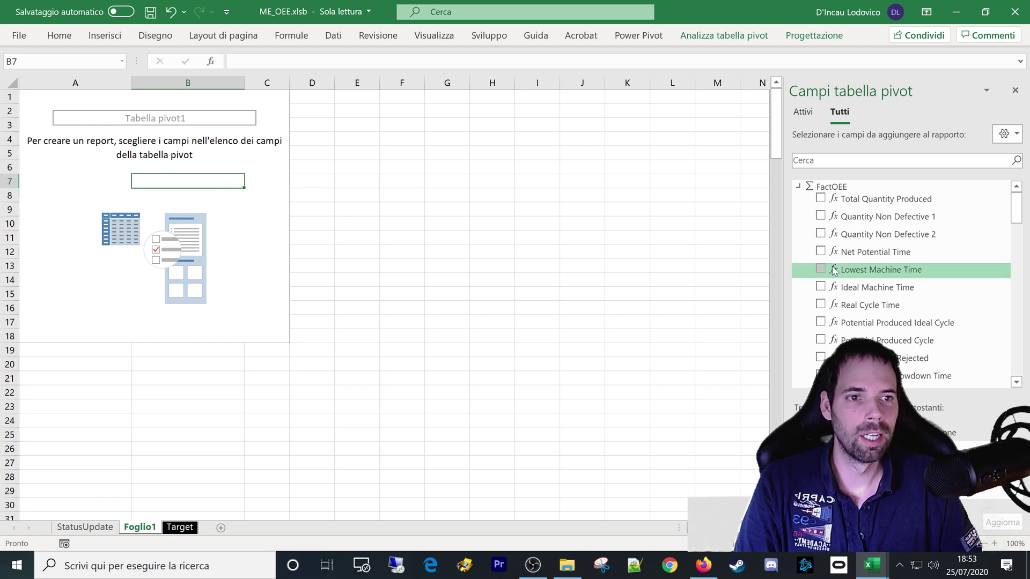
pyautogui.click(797, 186)
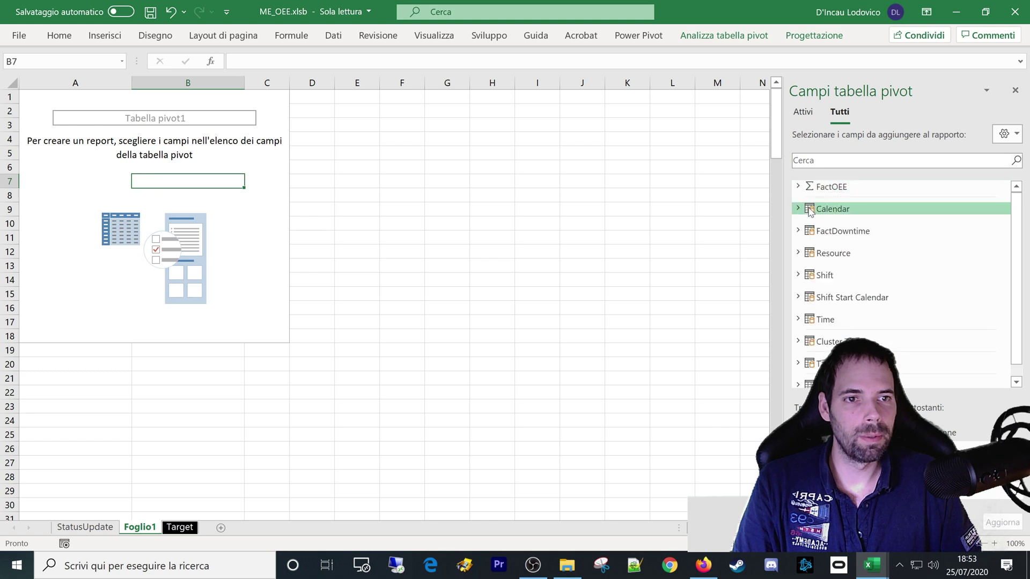
pyautogui.click(798, 209)
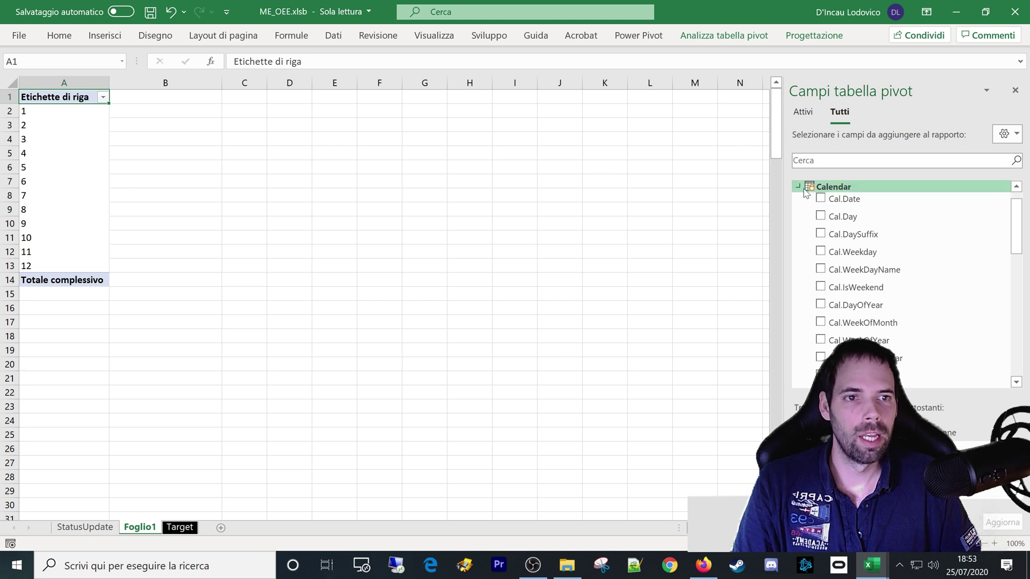
pyautogui.click(799, 187)
pyautogui.scroll(1, 810, 209)
pyautogui.click(798, 186)
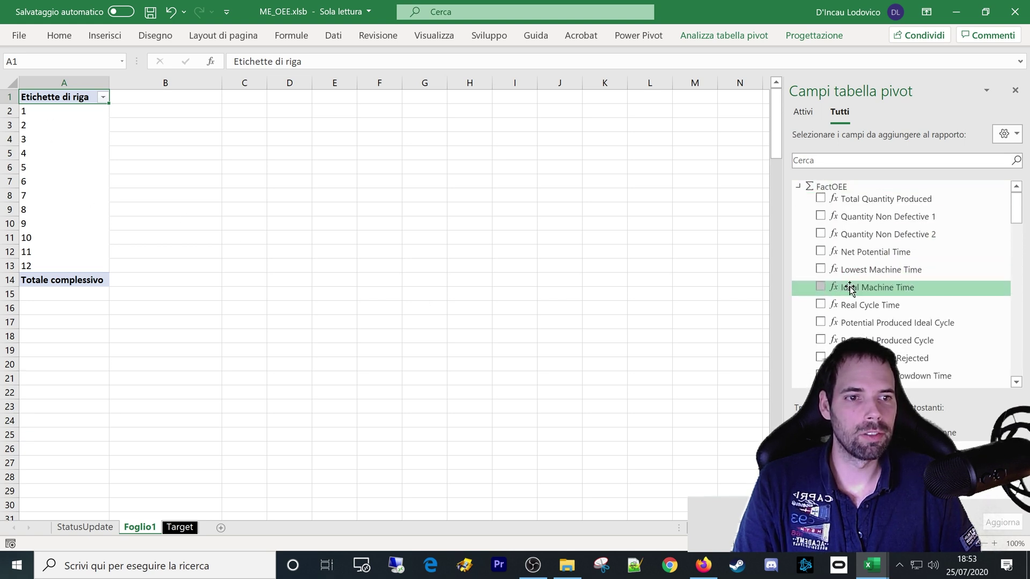
# Add Ideal Machine Time as the PivotTable values and inspect the month 1 total
pyautogui.moveTo(849, 288); pyautogui.dragTo(960, 482)
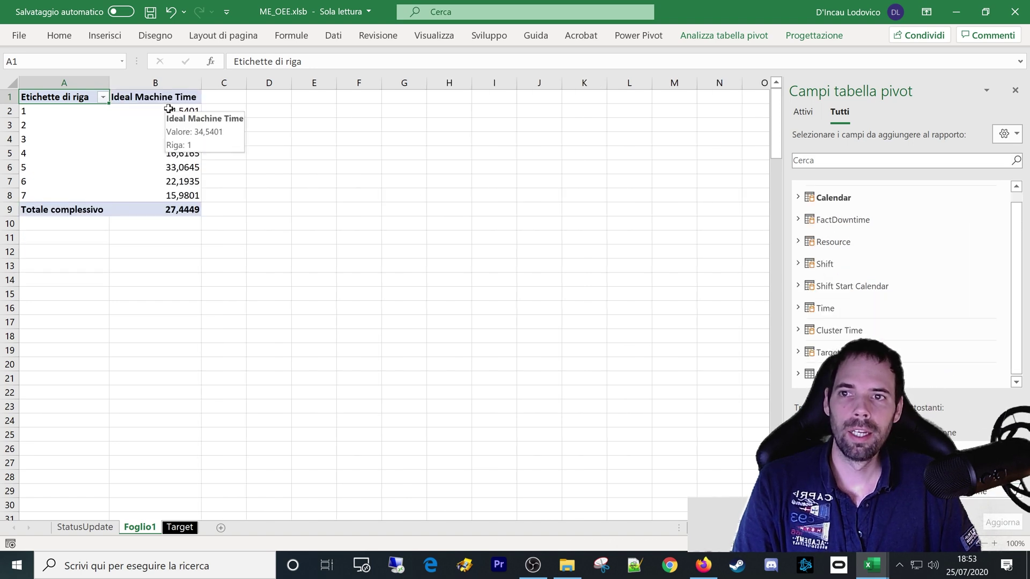
pyautogui.moveTo(169, 112); pyautogui.dragTo(161, 196)
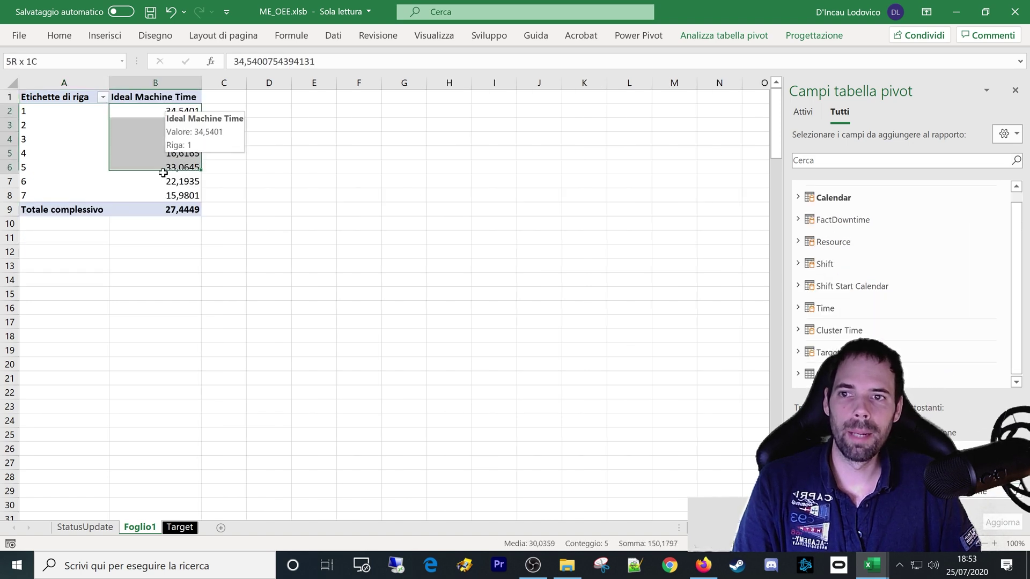
pyautogui.click(155, 110)
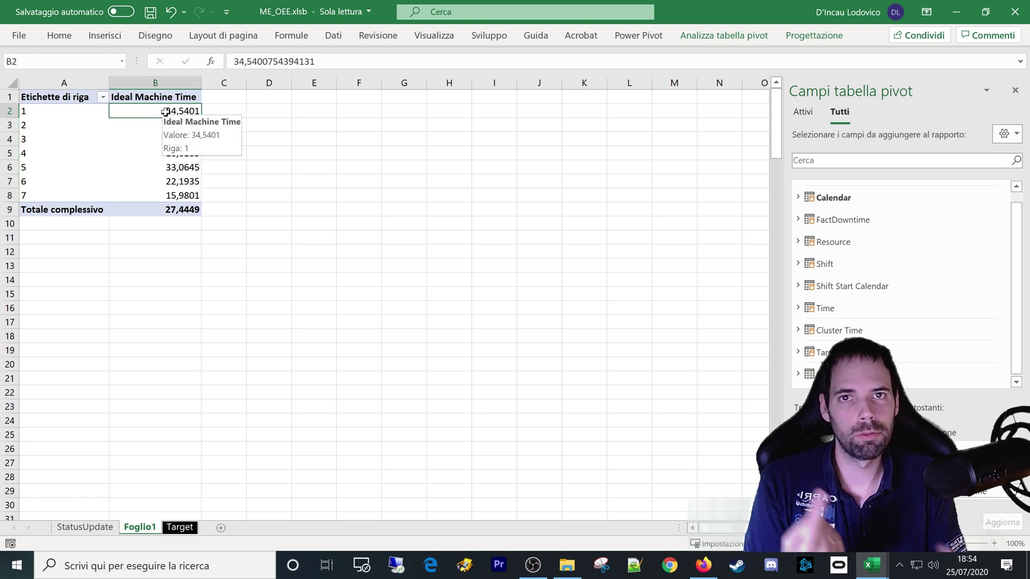
pyautogui.click(40, 117)
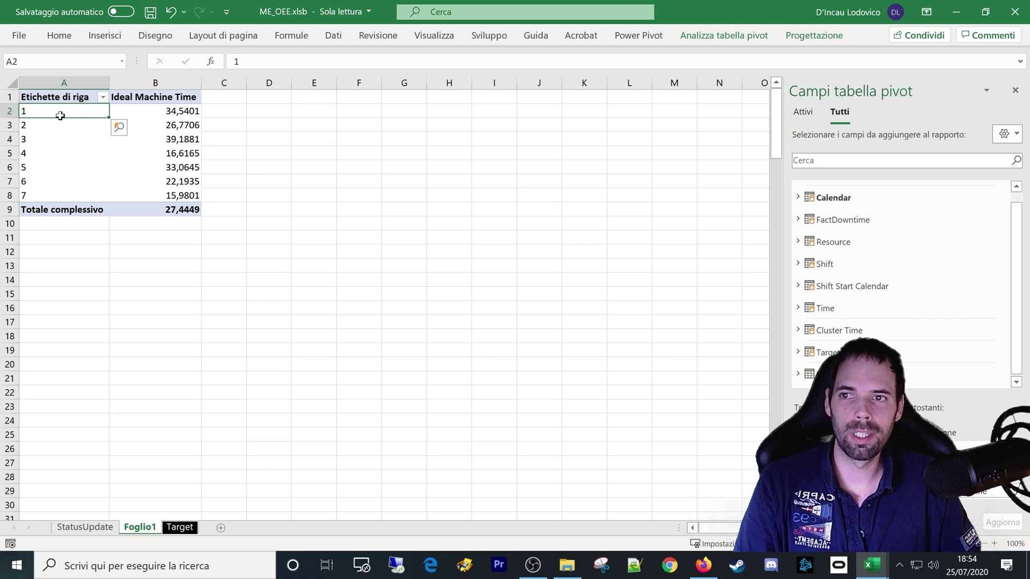
pyautogui.click(163, 114)
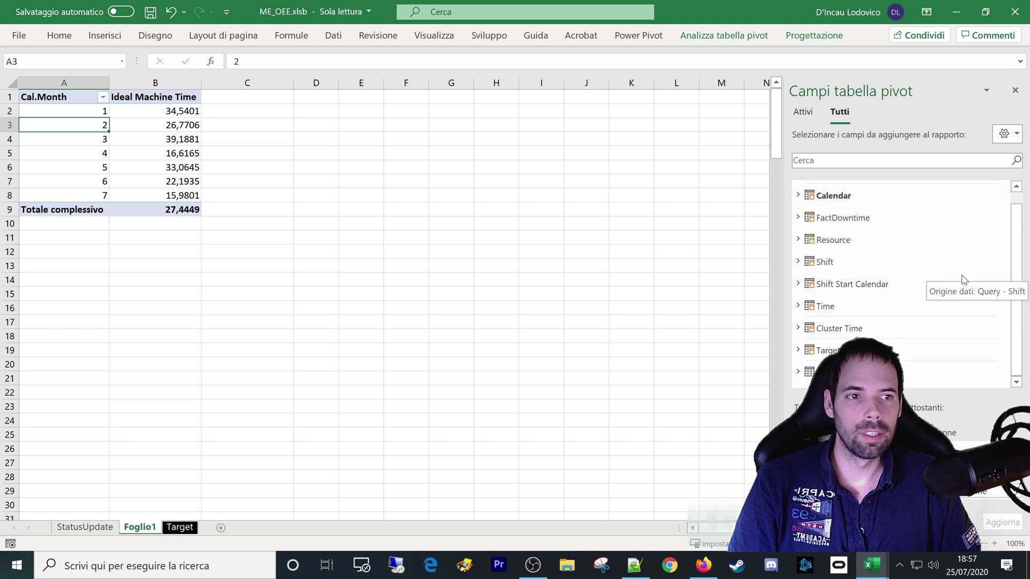
# Nest Cal.Weekday under Cal.Month and select weekdays 1 to 6 of month 1 and weekday 5 entries
pyautogui.scroll(1, 832, 205)
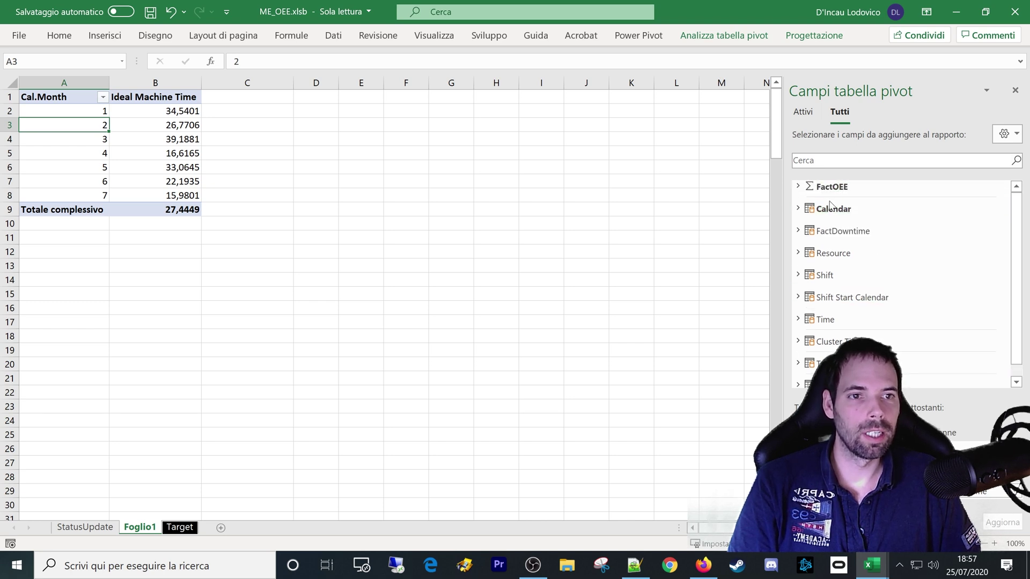
pyautogui.click(798, 212)
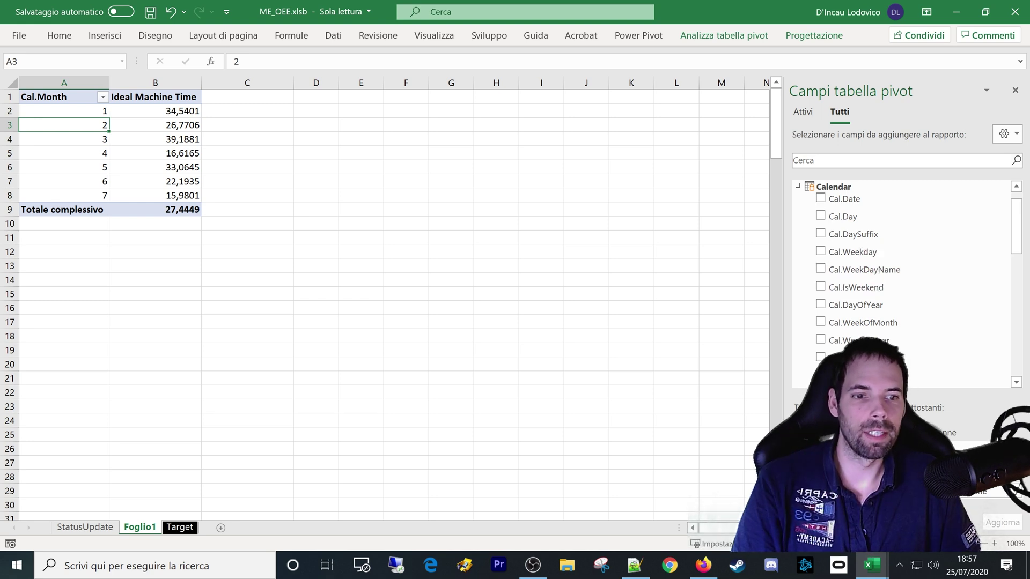
pyautogui.moveTo(244, 114); pyautogui.dragTo(251, 183)
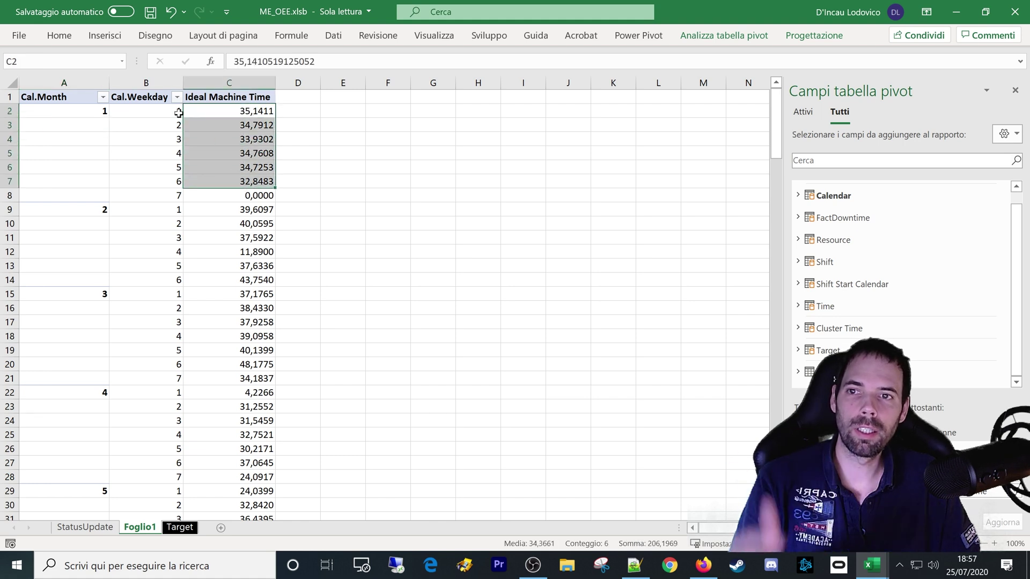
pyautogui.moveTo(171, 111); pyautogui.dragTo(160, 199)
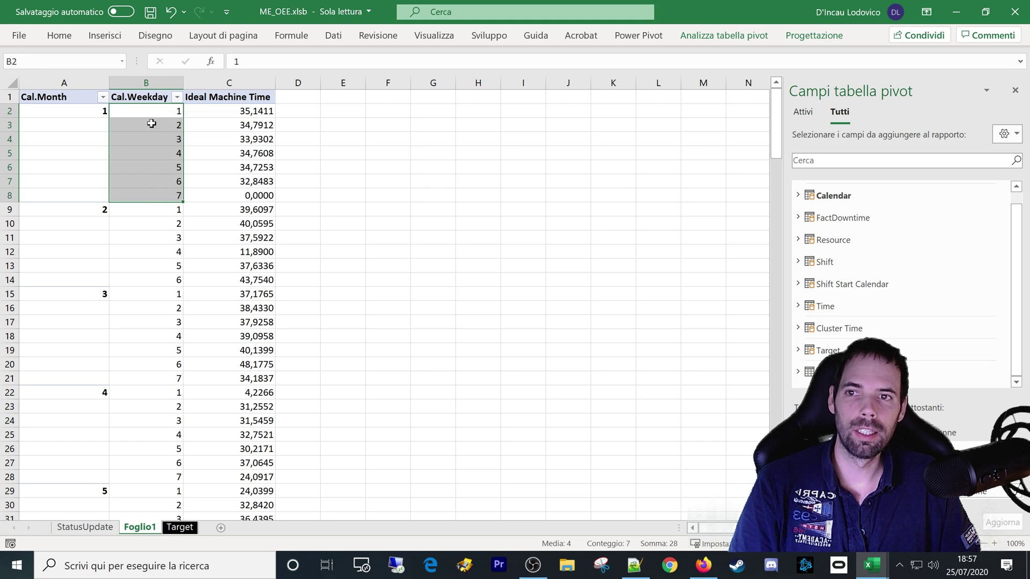
pyautogui.moveTo(151, 115); pyautogui.dragTo(150, 182)
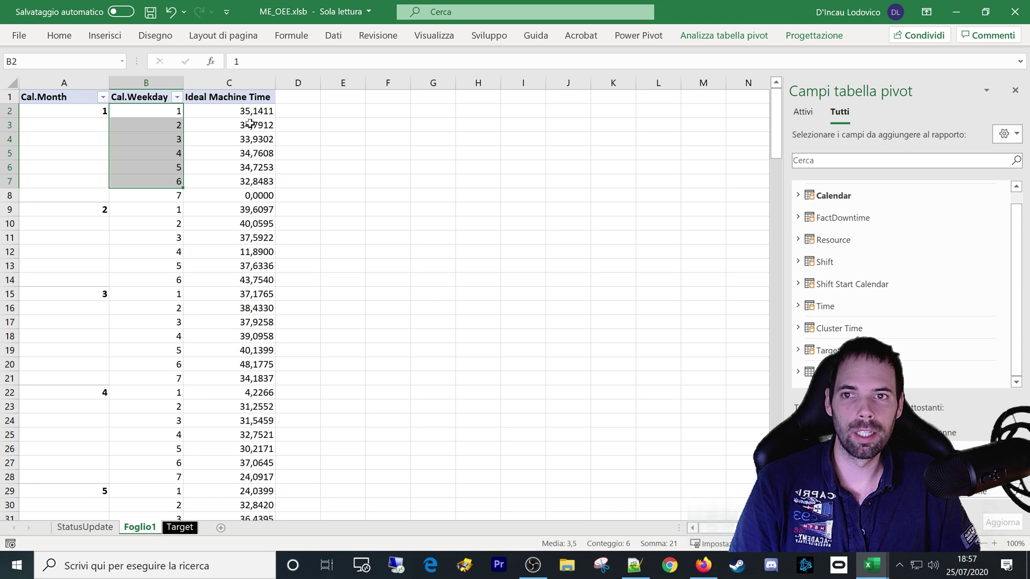
pyautogui.moveTo(251, 124); pyautogui.dragTo(253, 209)
pyautogui.click(111, 164)
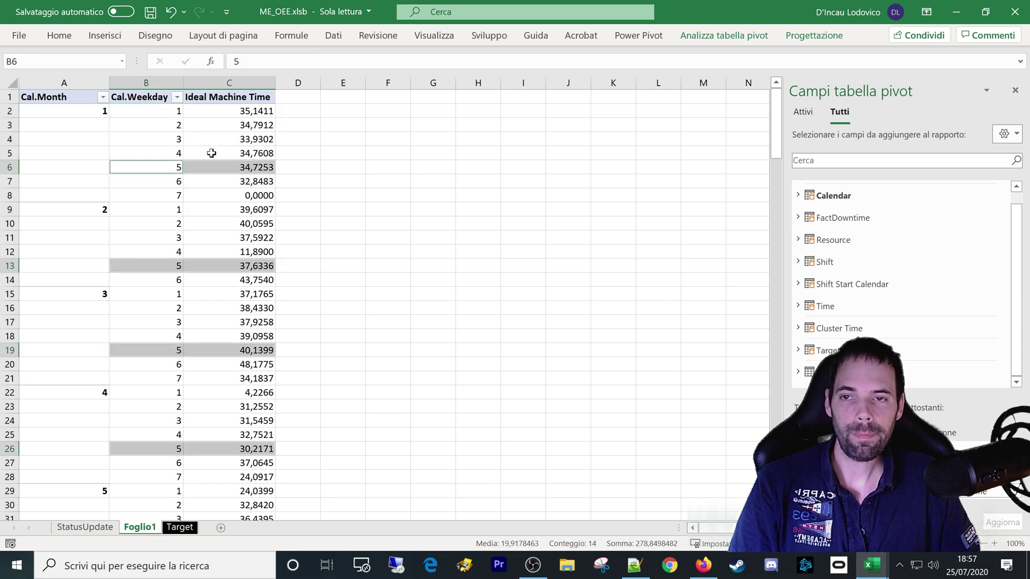
pyautogui.click(211, 153)
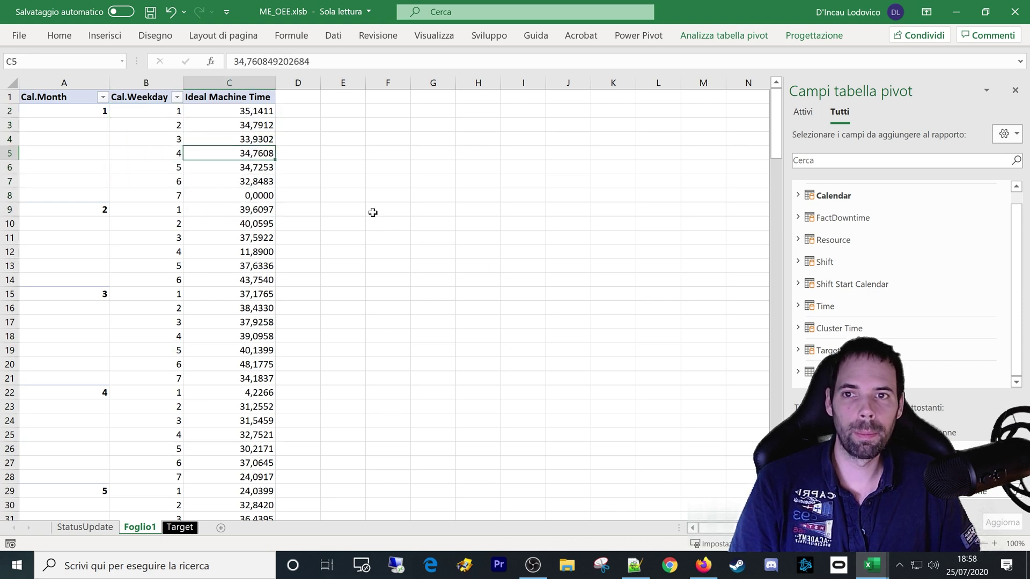
pyautogui.click(232, 139)
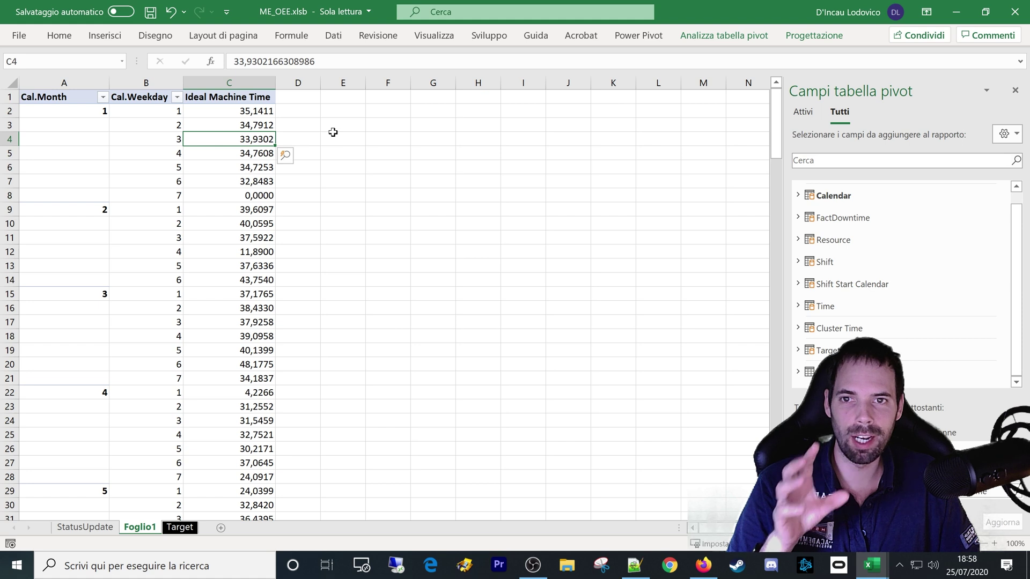
pyautogui.click(332, 135)
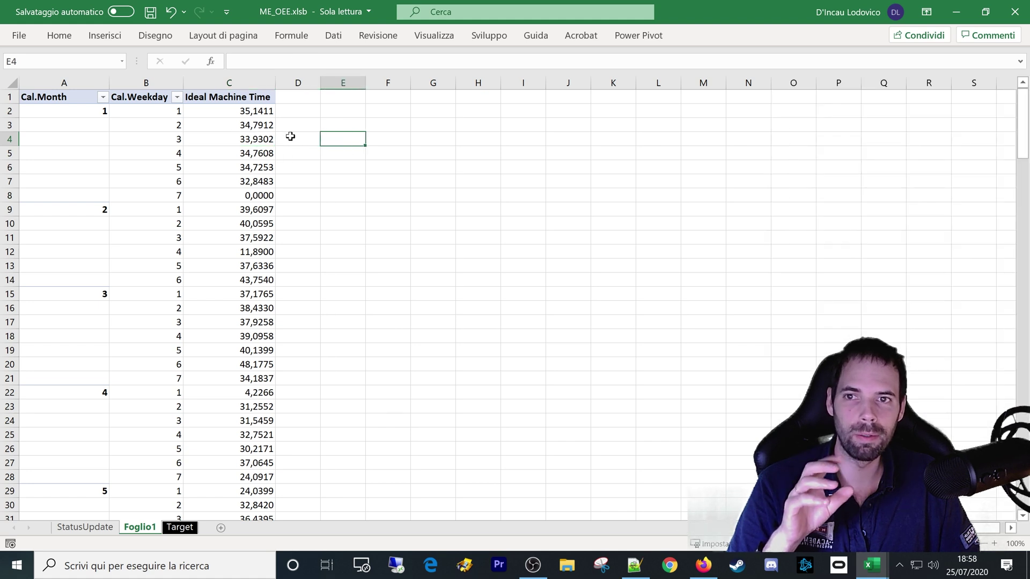
pyautogui.click(230, 139)
pyautogui.moveTo(241, 153)
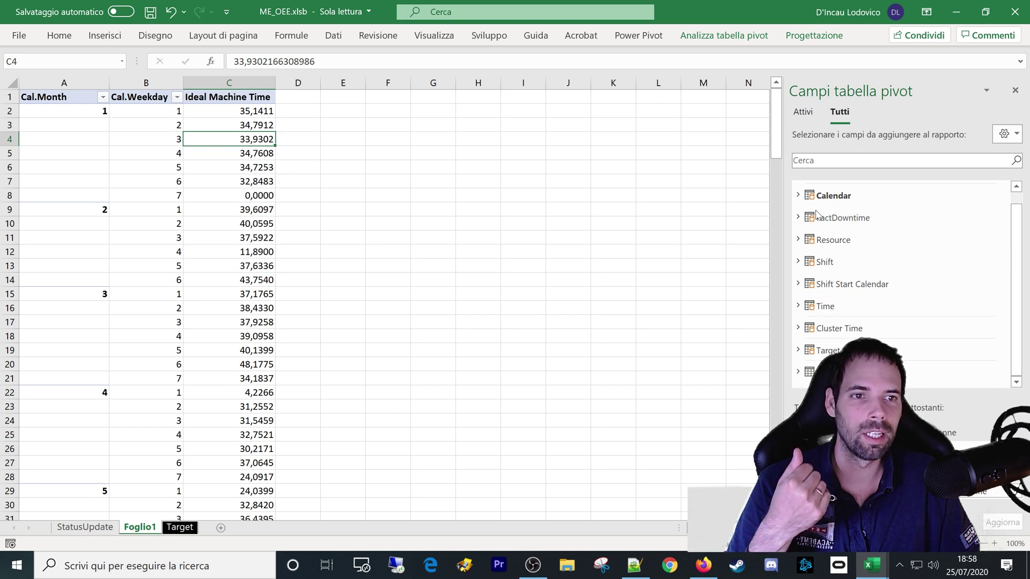
pyautogui.scroll(1, 821, 226)
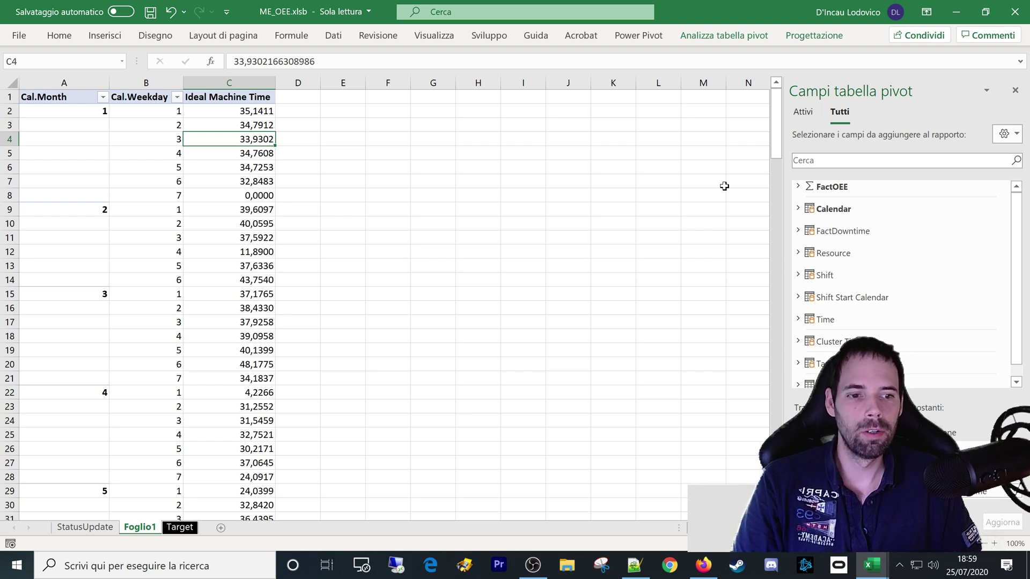
pyautogui.click(874, 569)
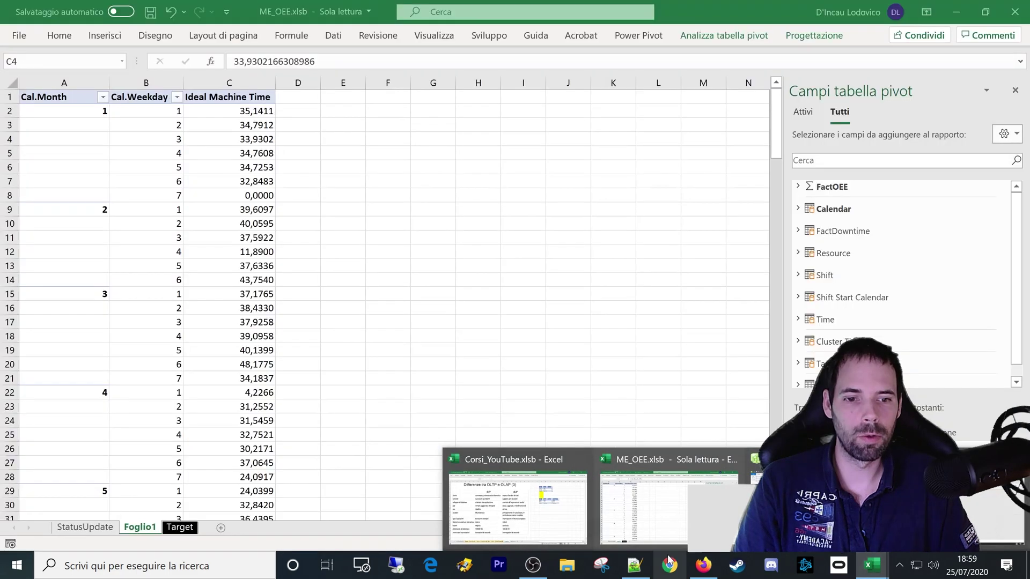
# Review the Wikipedia Cubo OLAP article in Firefox, then switch to Microsoft's OLAP overview tab
pyautogui.click(703, 567)
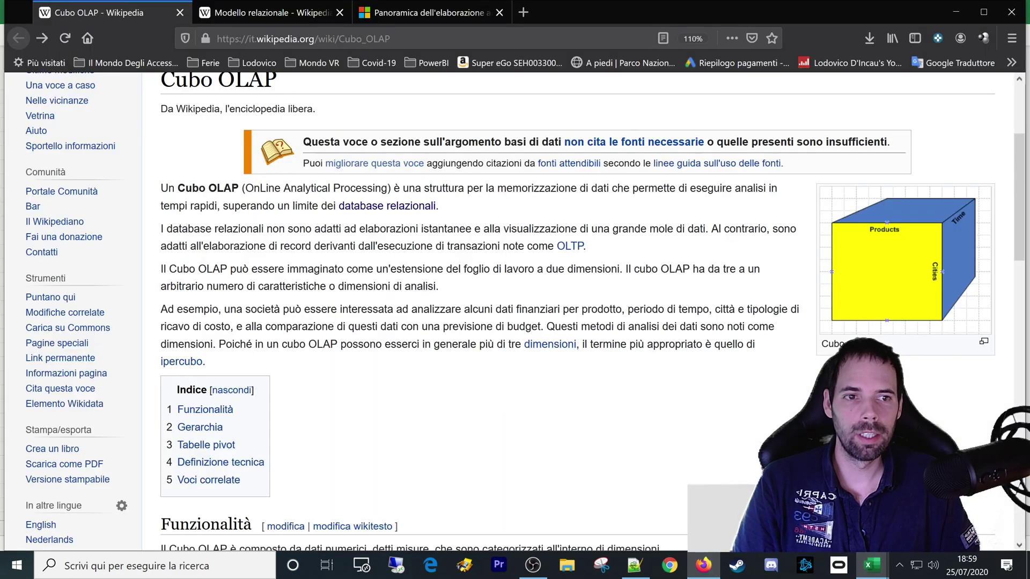
pyautogui.scroll(3, 553, 307)
pyautogui.scroll(-1, 483, 309)
pyautogui.scroll(-3, 403, 309)
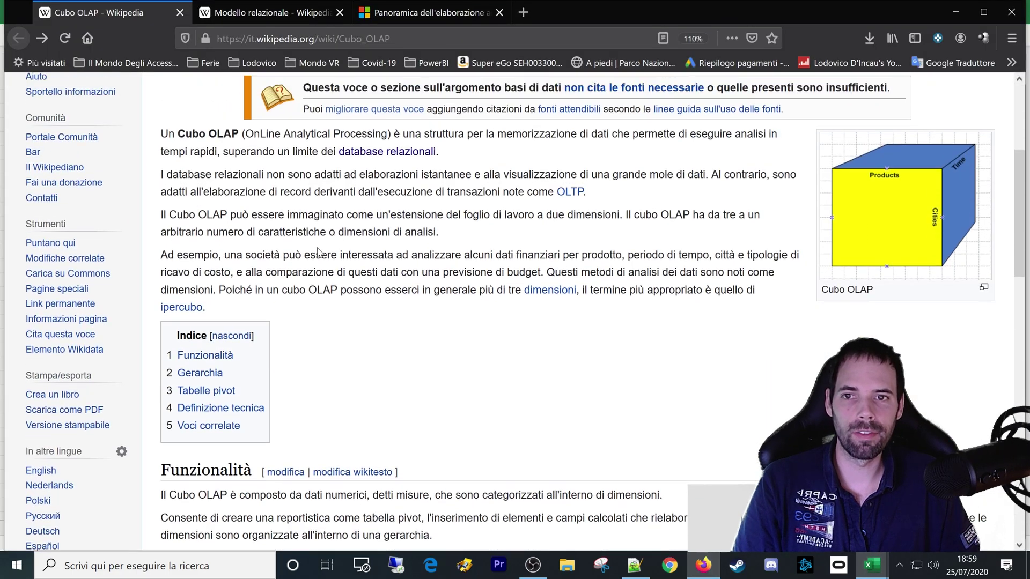
pyautogui.scroll(1, 318, 310)
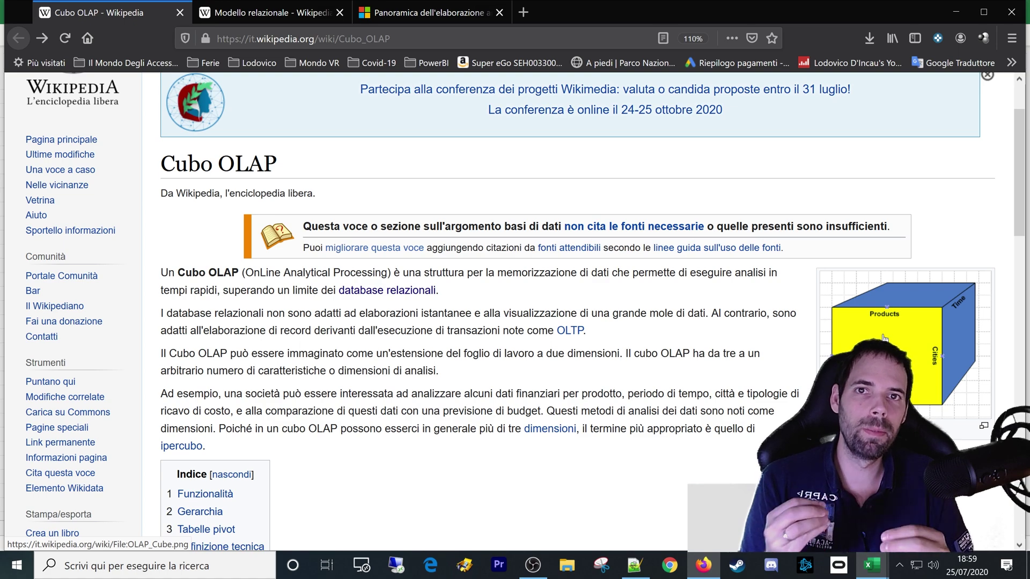
pyautogui.click(424, 12)
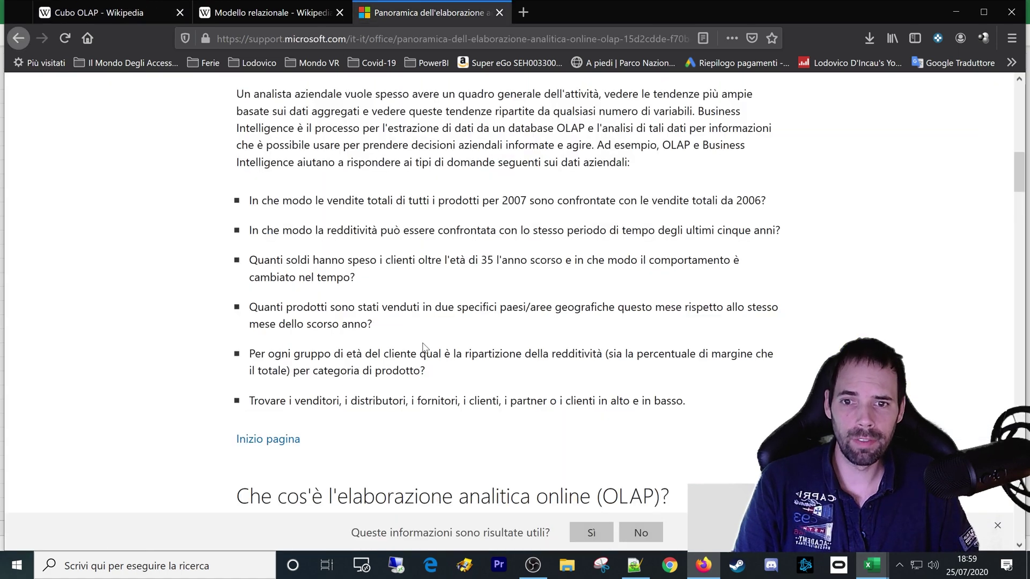
# Highlight the Cubo definition sentences explaining that OLAP cubes are a metaphor, not true cubes
pyautogui.scroll(-8, 380, 330)
pyautogui.scroll(-2, 380, 330)
pyautogui.scroll(-6, 380, 330)
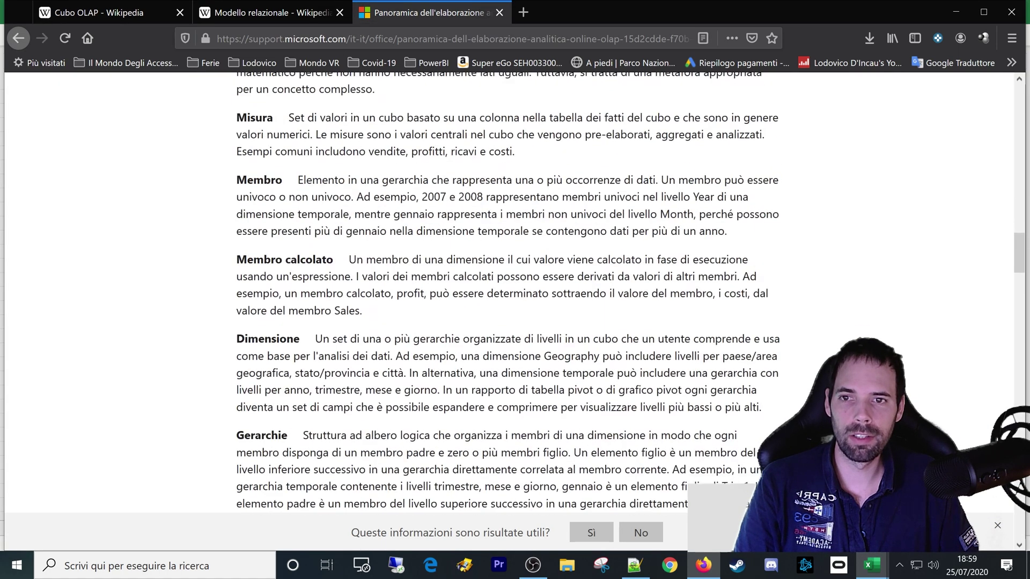
pyautogui.scroll(4, 381, 330)
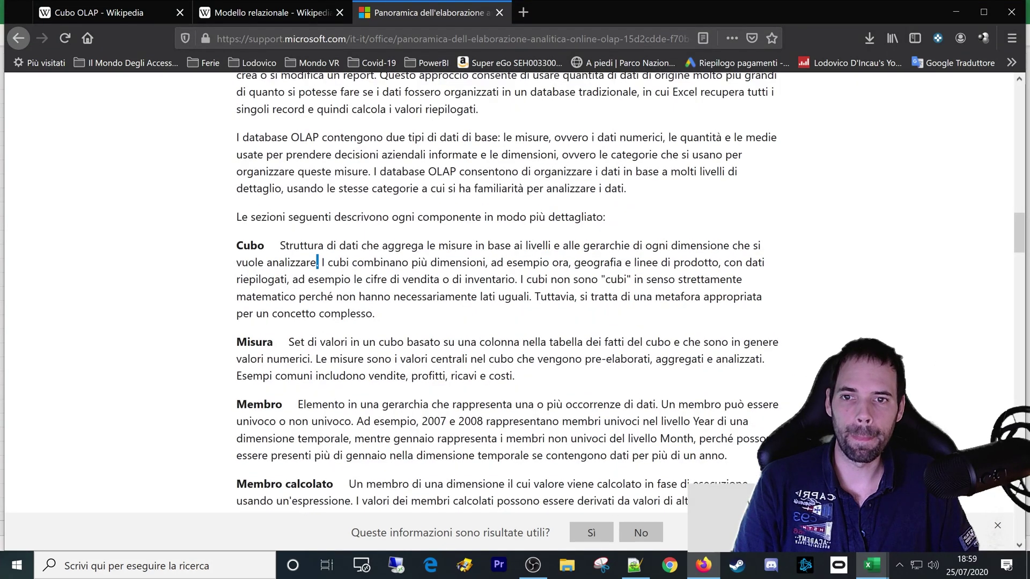
pyautogui.moveTo(279, 245)
pyautogui.mouseDown()
pyautogui.moveTo(737, 245)
pyautogui.moveTo(306, 262)
pyautogui.moveTo(720, 262)
pyautogui.mouseUp()
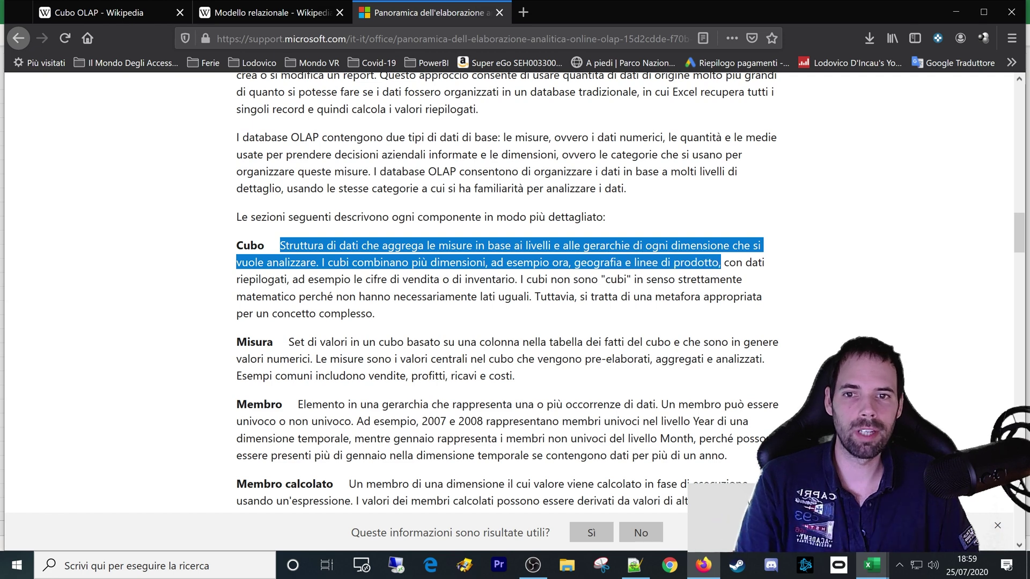
pyautogui.moveTo(531, 279)
pyautogui.mouseDown()
pyautogui.moveTo(711, 279)
pyautogui.moveTo(348, 296)
pyautogui.mouseUp()
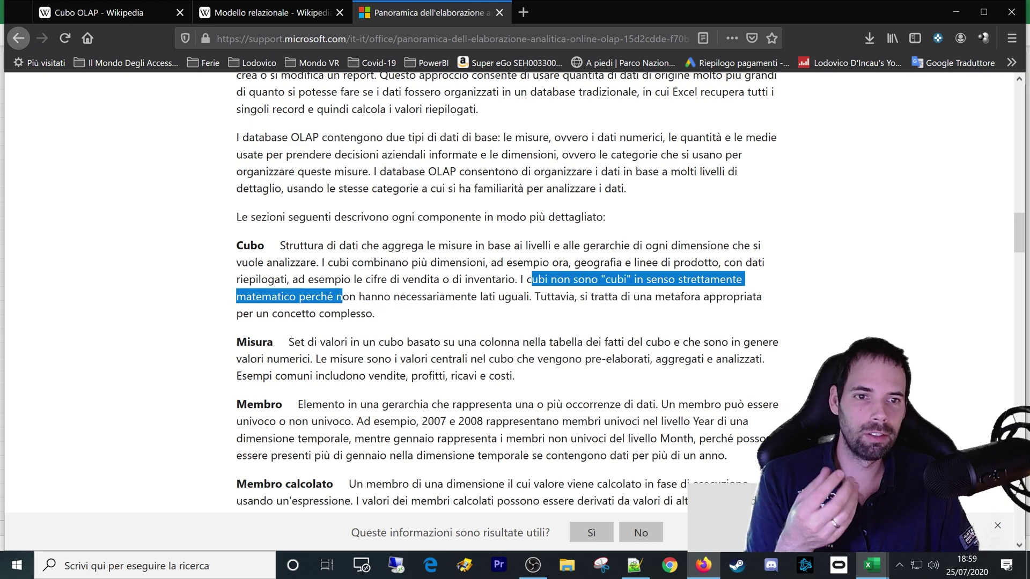
pyautogui.moveTo(283, 296)
pyautogui.mouseDown()
pyautogui.moveTo(691, 296)
pyautogui.moveTo(691, 315)
pyautogui.mouseUp()
pyautogui.click(511, 297)
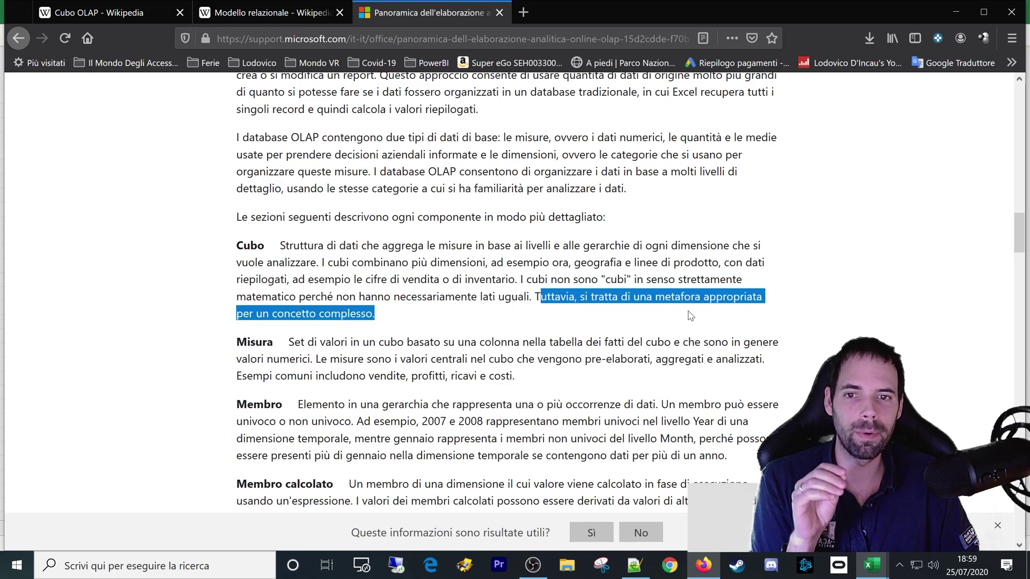
pyautogui.click(384, 316)
# Scroll through the rest of the OLAP overview article and return to the ME_OEE workbook
pyautogui.scroll(-2, 380, 317)
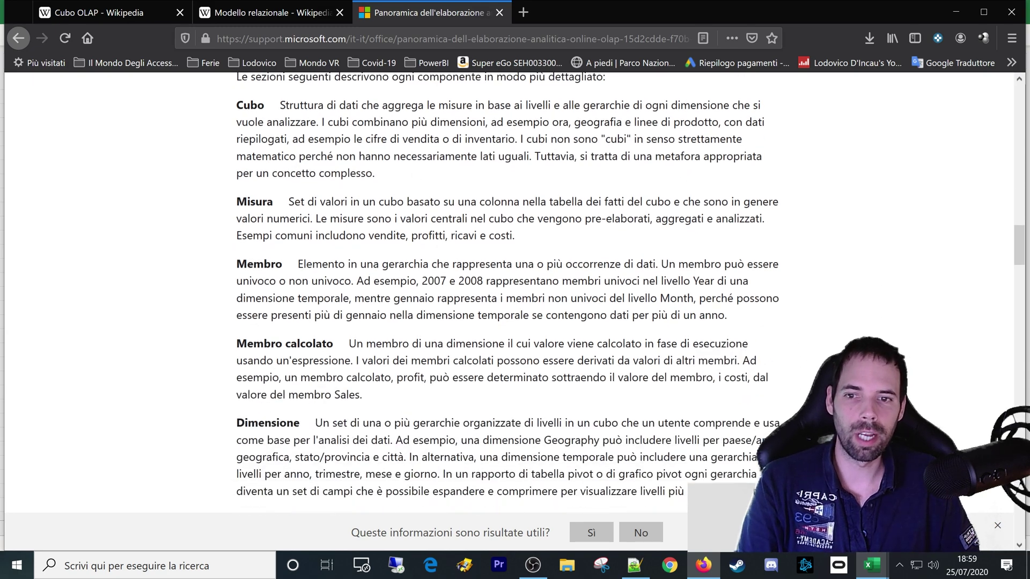
pyautogui.scroll(5, 380, 317)
pyautogui.scroll(6, 380, 317)
pyautogui.scroll(4, 381, 317)
pyautogui.scroll(4, 362, 324)
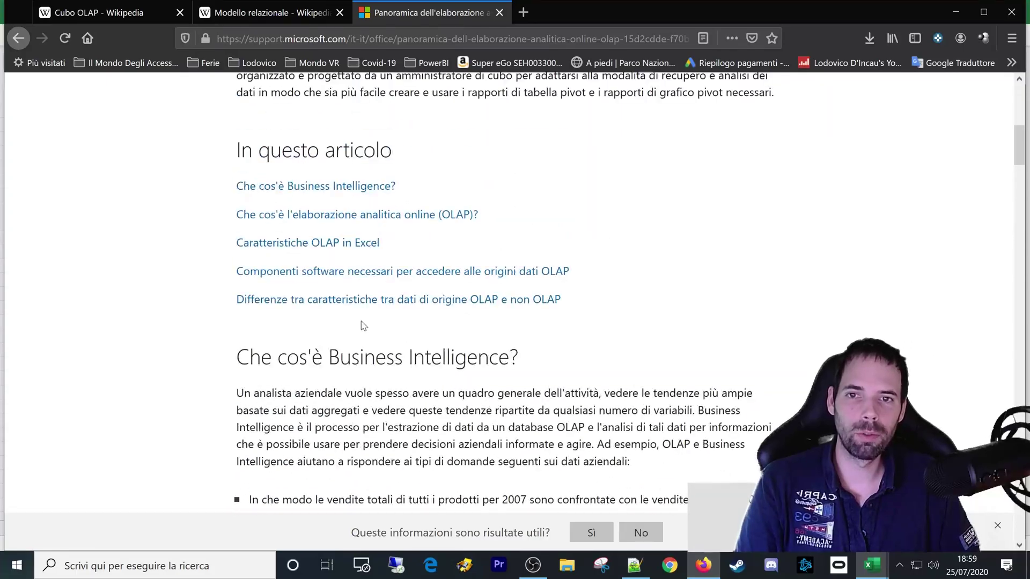
pyautogui.scroll(4, 362, 325)
pyautogui.scroll(2, 362, 325)
pyautogui.scroll(3, 362, 324)
pyautogui.scroll(-5, 359, 315)
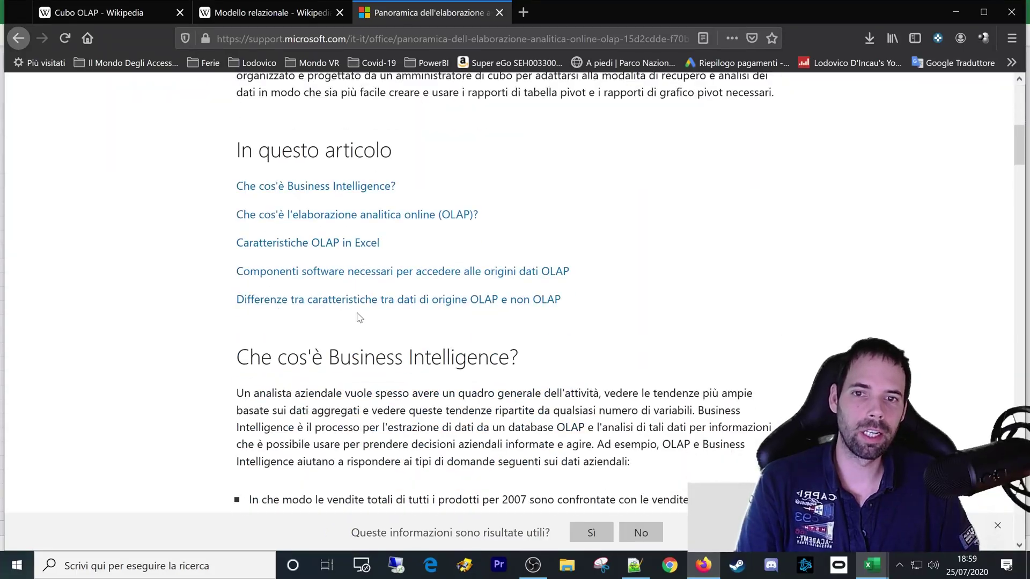
pyautogui.scroll(-4, 359, 316)
pyautogui.scroll(-8, 358, 315)
pyautogui.scroll(-10, 358, 316)
pyautogui.scroll(-8, 359, 314)
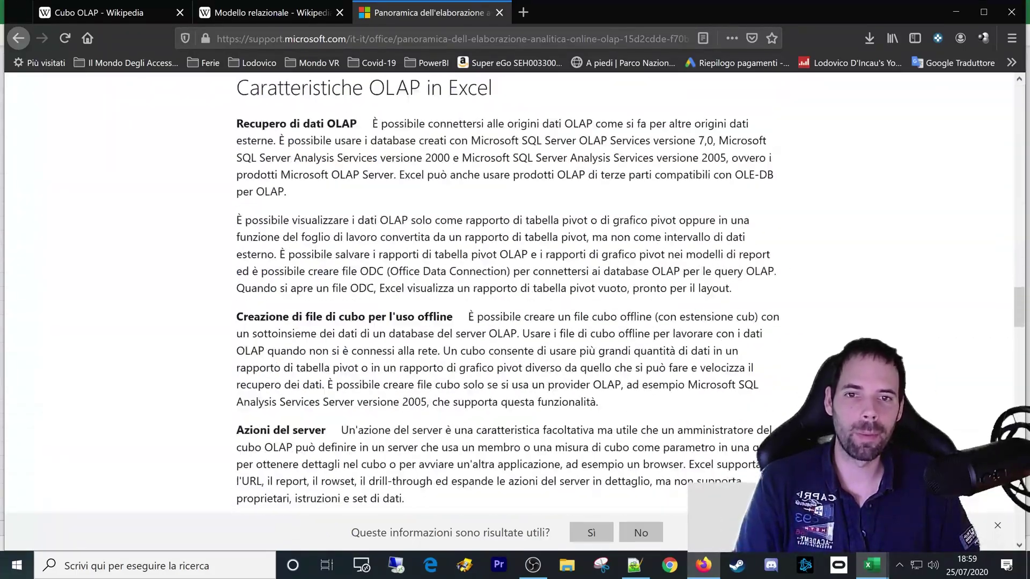
pyautogui.scroll(-8, 358, 314)
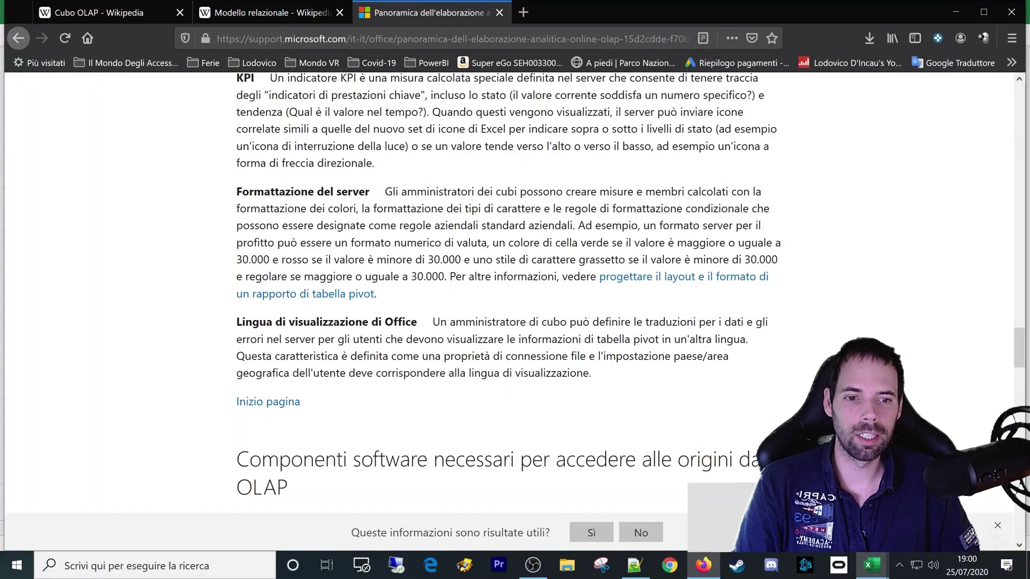
pyautogui.moveTo(869, 565)
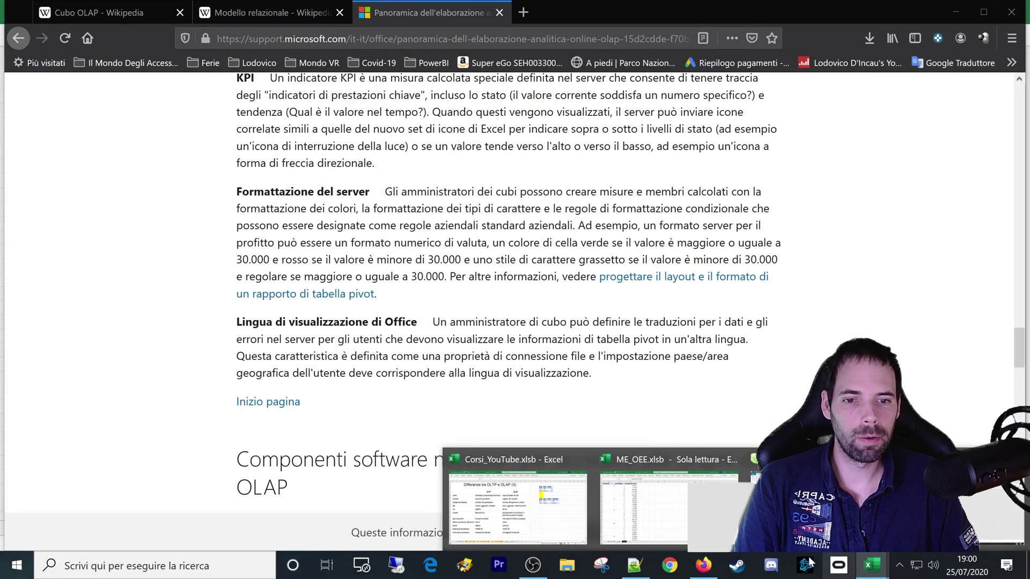
pyautogui.moveTo(643, 499)
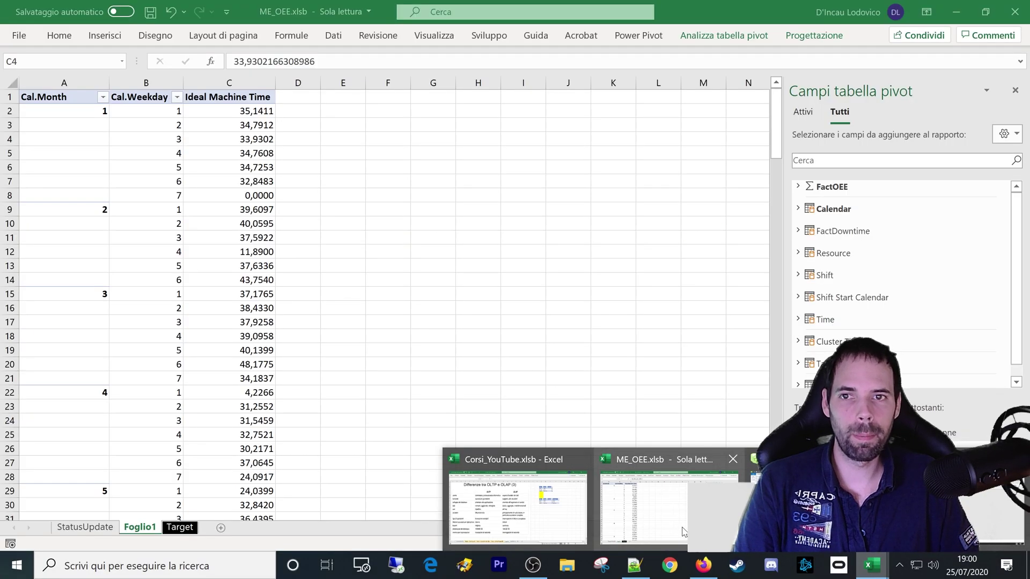
pyautogui.click(683, 531)
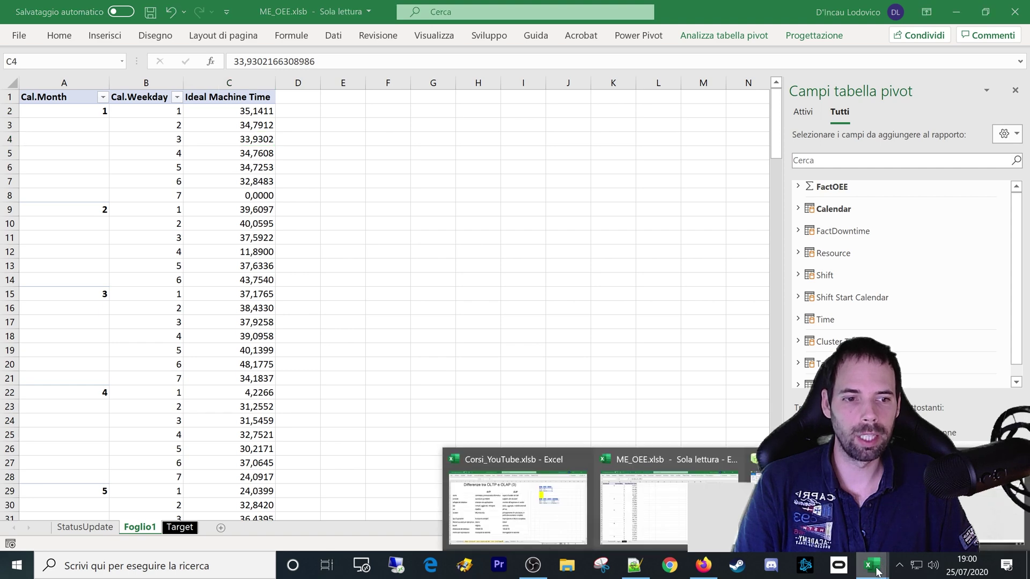
# Bring the Corsi_YouTube.xlsb workbook with the OLTP/OLAP comparison table to the front
pyautogui.click(522, 498)
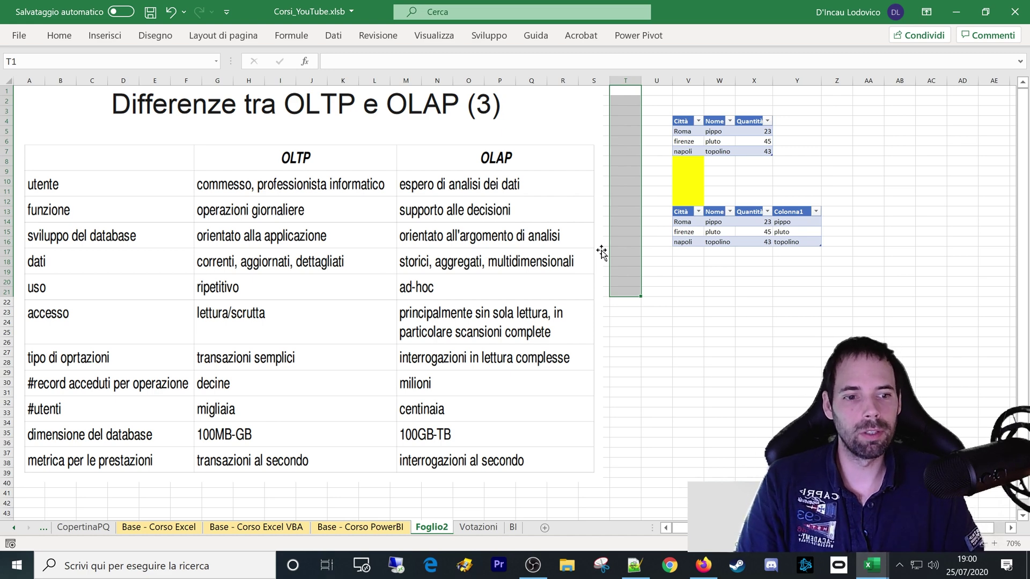
# Clear the column selection with cell V26 and open ME_OEE's Power Pivot diagram view
pyautogui.click(688, 341)
pyautogui.moveTo(870, 565)
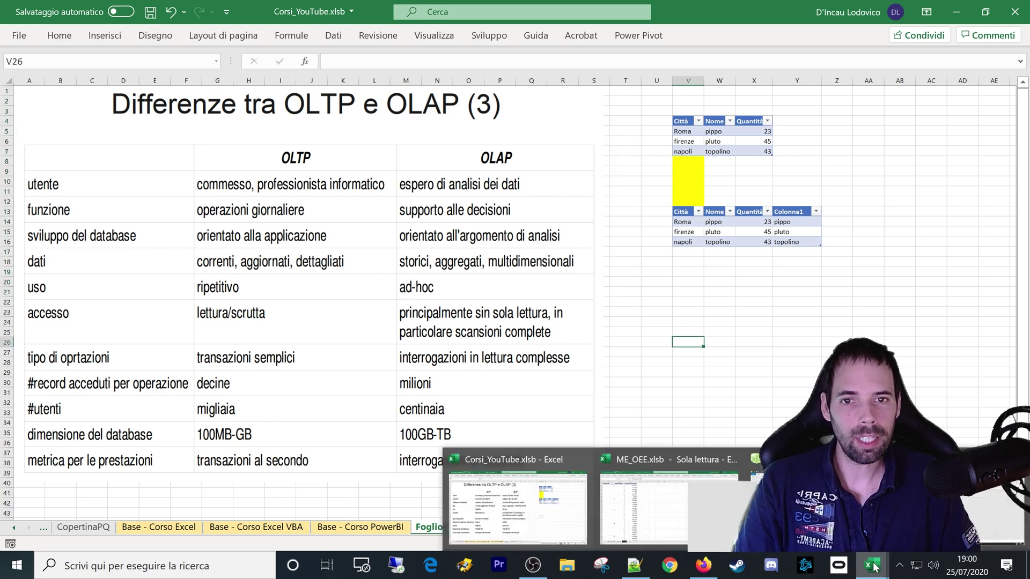
pyautogui.click(960, 488)
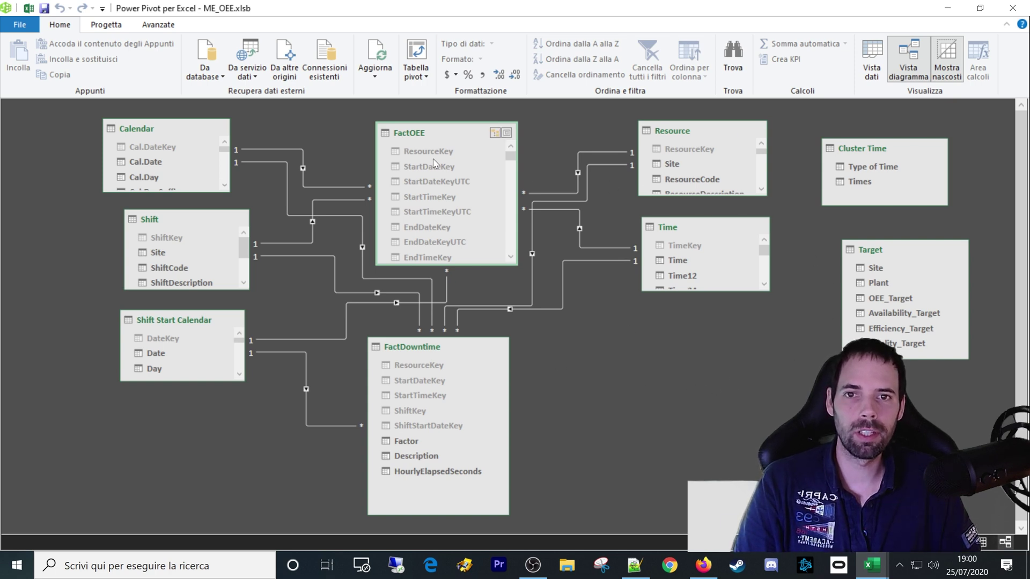
pyautogui.moveTo(447, 357)
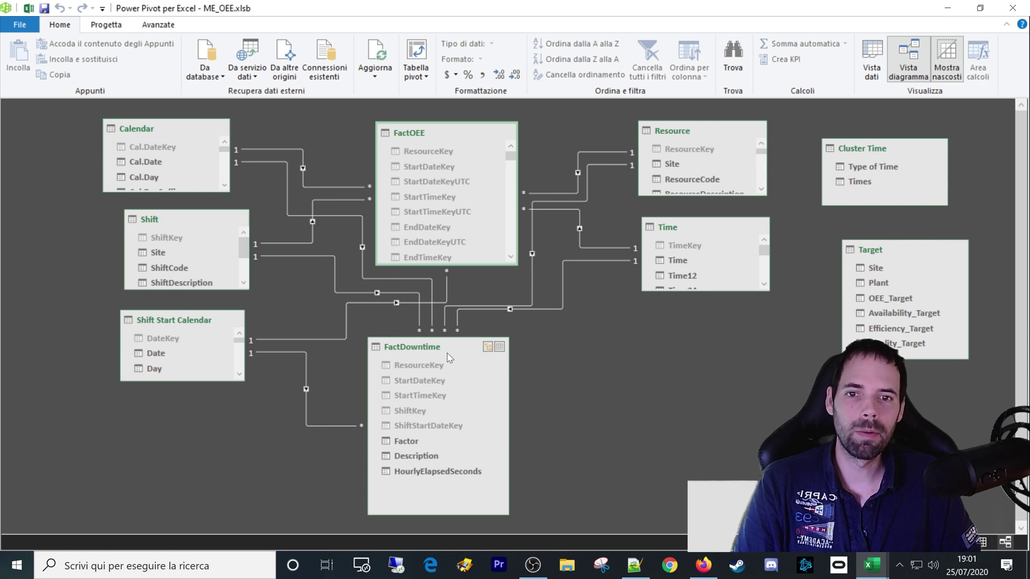
# Move FactDowntime slightly down-right and inspect FactOEE measures like Total Quantity Rejected and OEE_Last28dd
pyautogui.moveTo(428, 351); pyautogui.dragTo(451, 359)
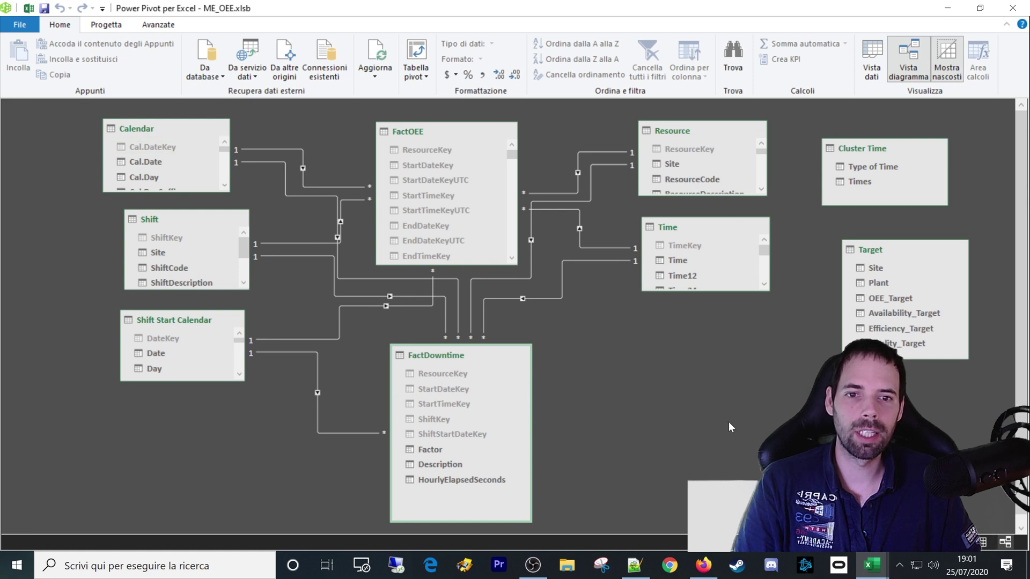
pyautogui.moveTo(512, 155); pyautogui.dragTo(512, 200)
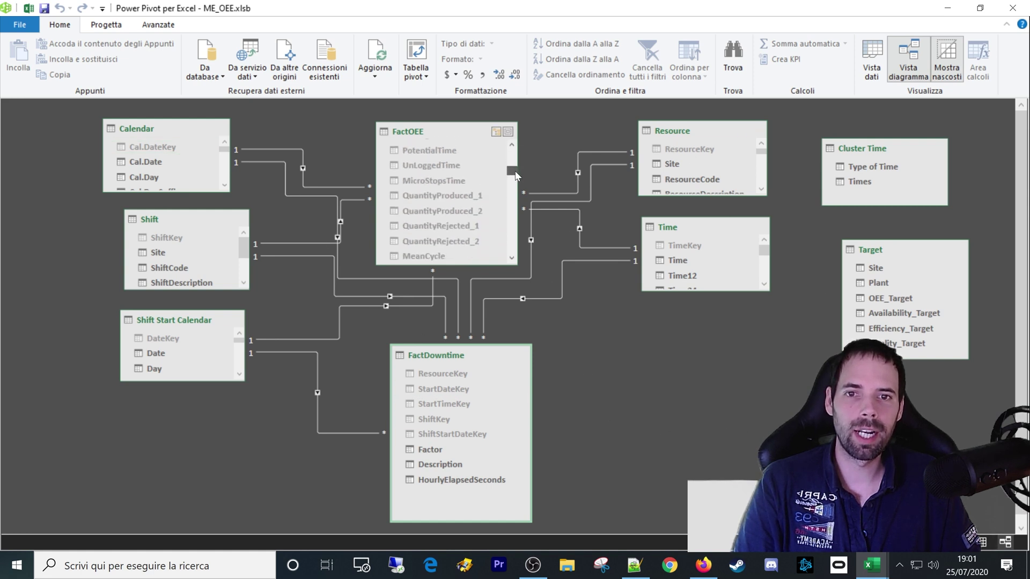
pyautogui.click(429, 182)
pyautogui.click(434, 227)
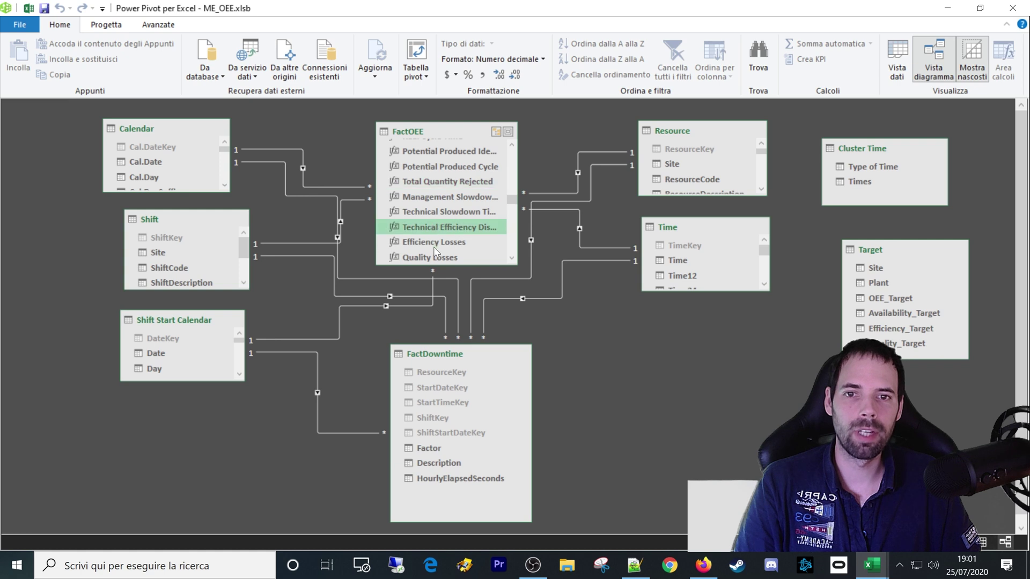
pyautogui.scroll(-3, 435, 225)
pyautogui.click(430, 240)
pyautogui.scroll(-3, 430, 236)
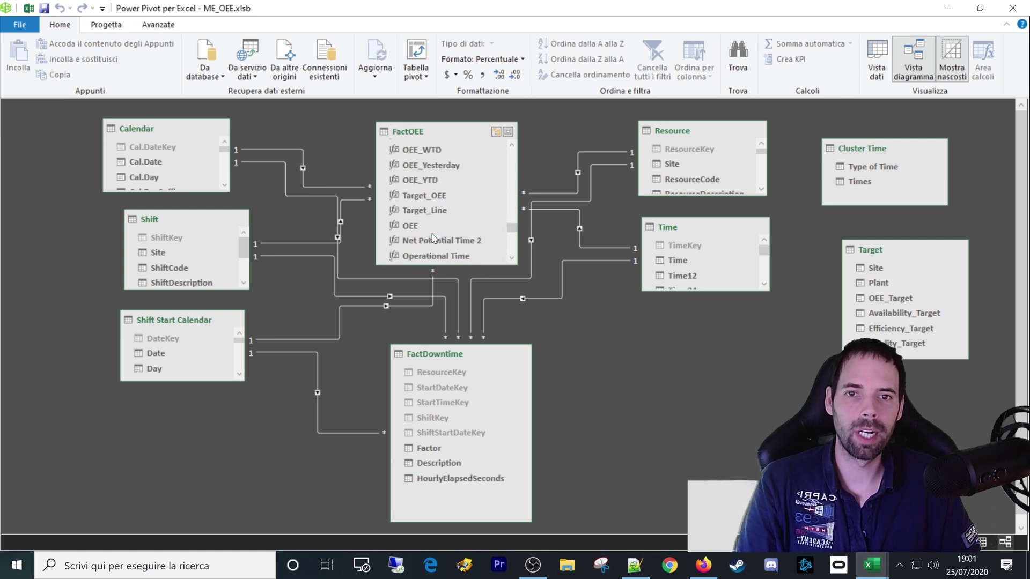
pyautogui.click(428, 241)
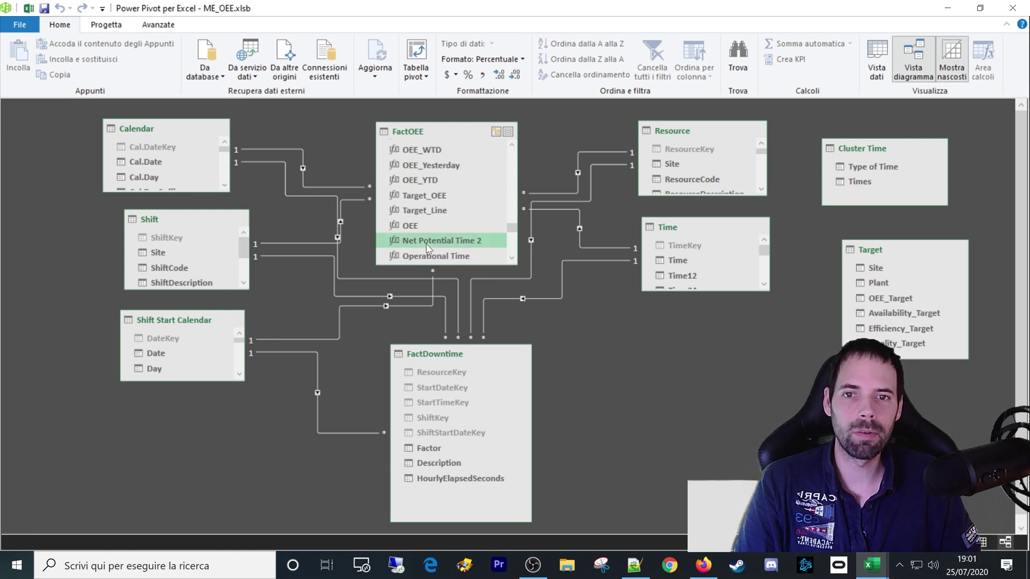
# Check the Target_OEE measure's percentage format and close the Power Pivot window
pyautogui.click(435, 195)
pyautogui.scroll(3, 459, 182)
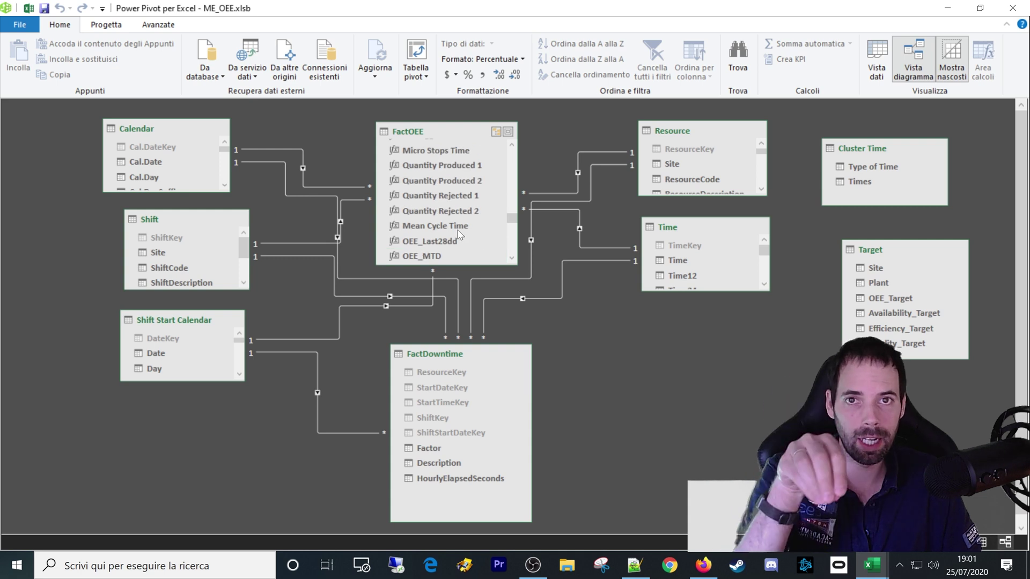
pyautogui.scroll(3, 461, 226)
pyautogui.scroll(2, 461, 225)
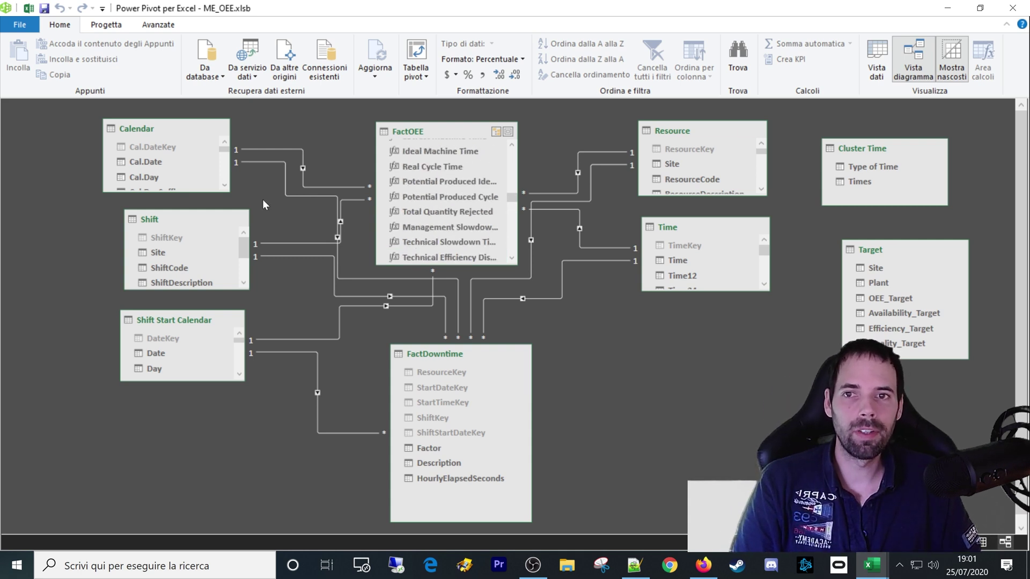
pyautogui.click(1012, 10)
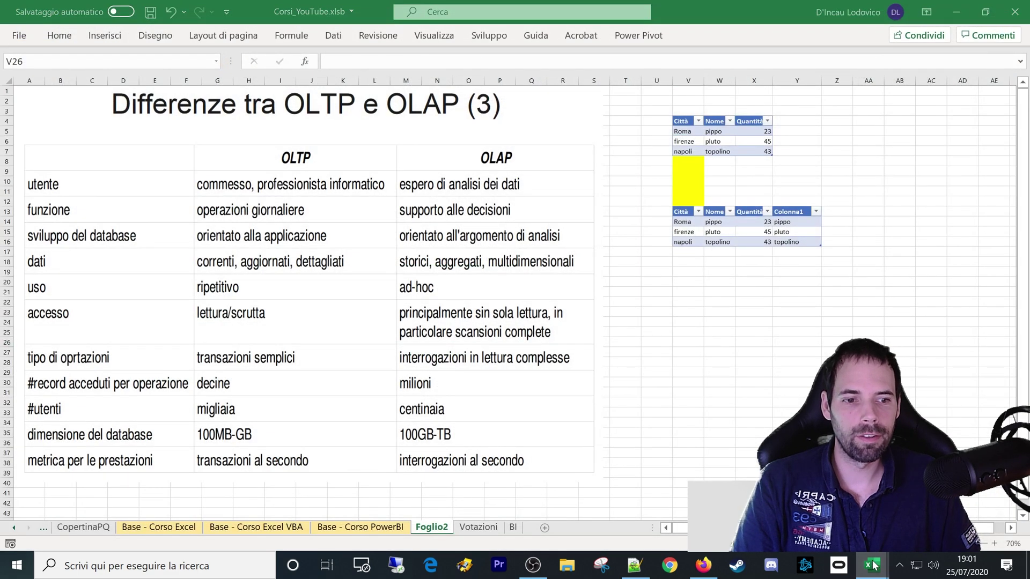
# In ME_OEE, insert a PivotTable at E5 based on the workbook's data model
pyautogui.click(751, 483)
pyautogui.click(349, 153)
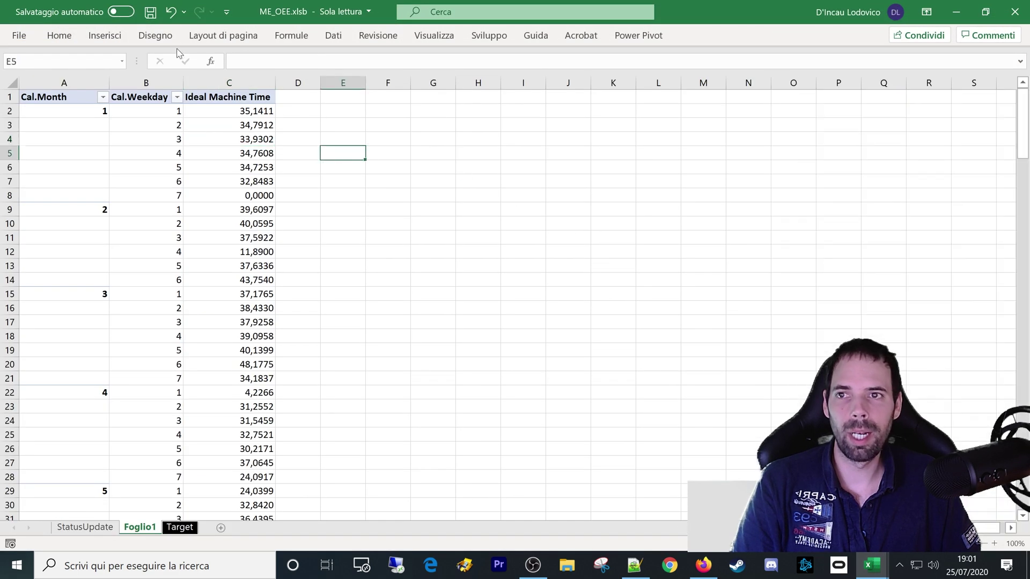
pyautogui.click(104, 35)
pyautogui.click(12, 75)
pyautogui.click(486, 318)
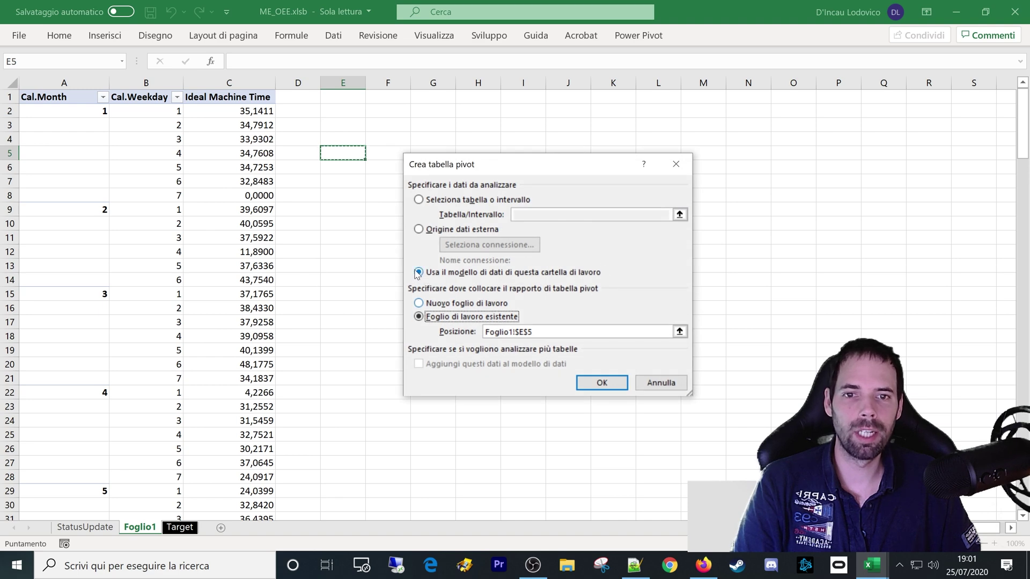
pyautogui.click(600, 383)
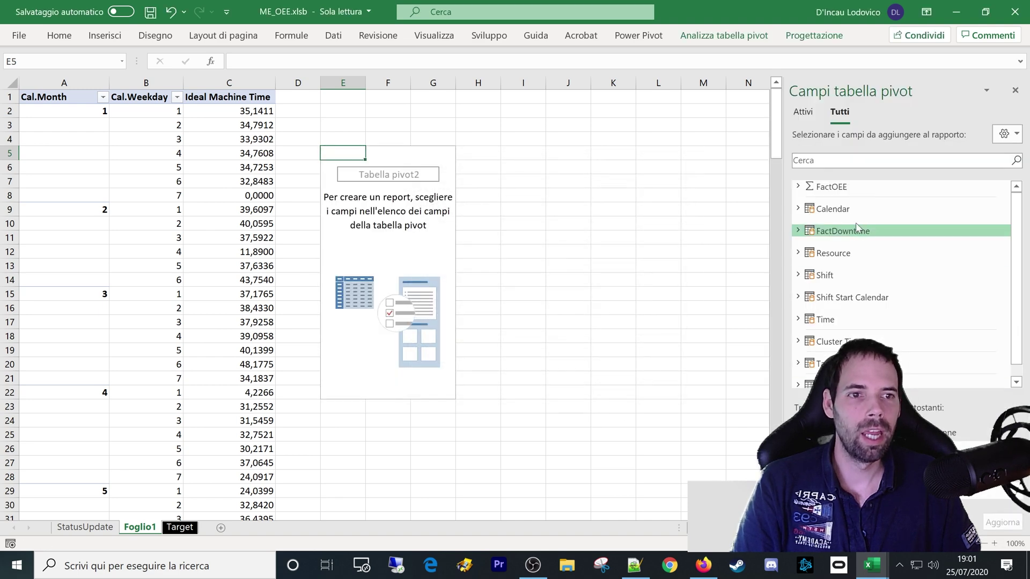
# Expand and collapse the Calendar, FactDowntime and Resource tables in the PivotTable field list
pyautogui.scroll(-1, 1019, 304)
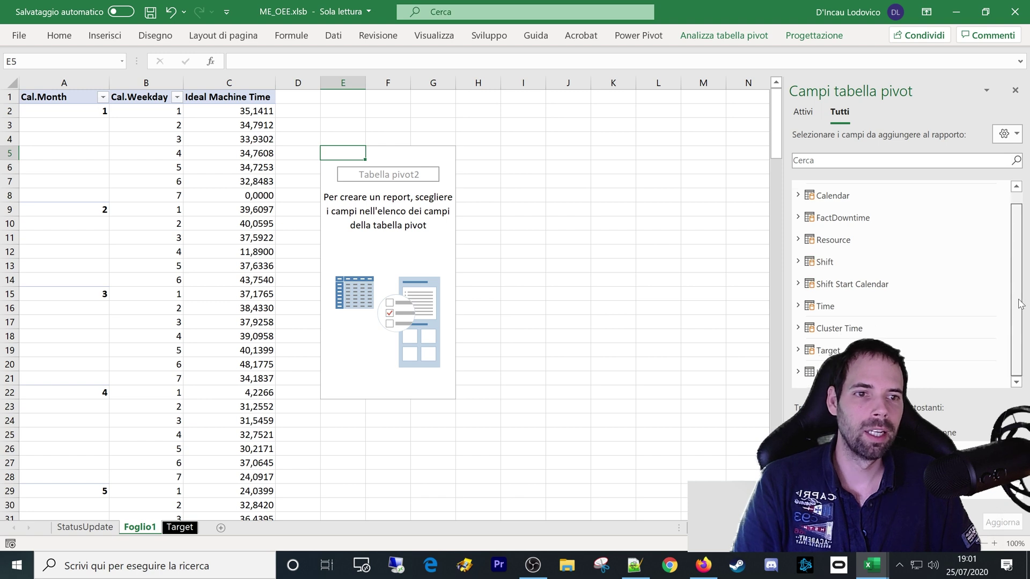
pyautogui.click(797, 195)
pyautogui.click(798, 195)
pyautogui.click(797, 218)
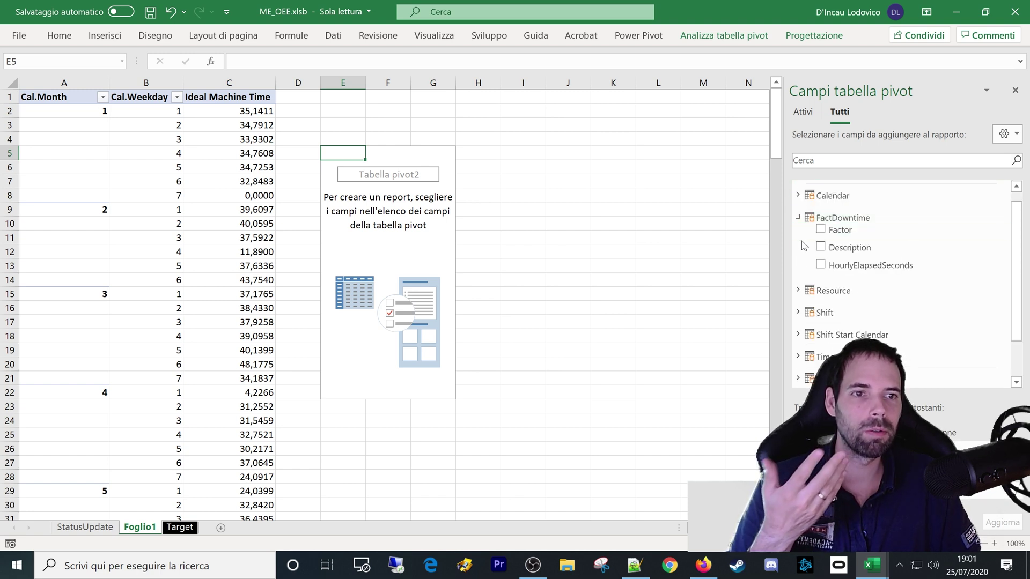
pyautogui.click(797, 218)
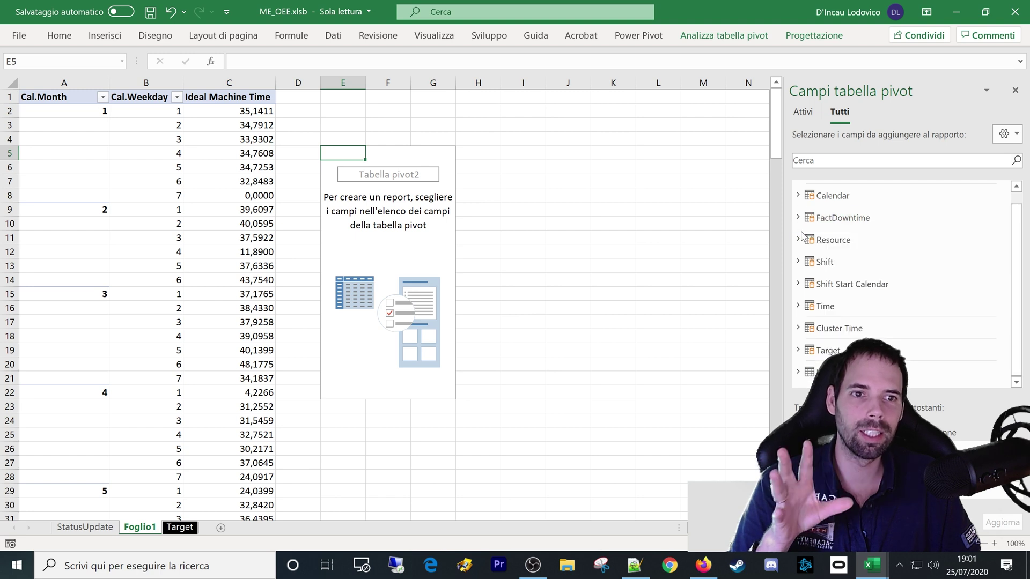
pyautogui.click(798, 240)
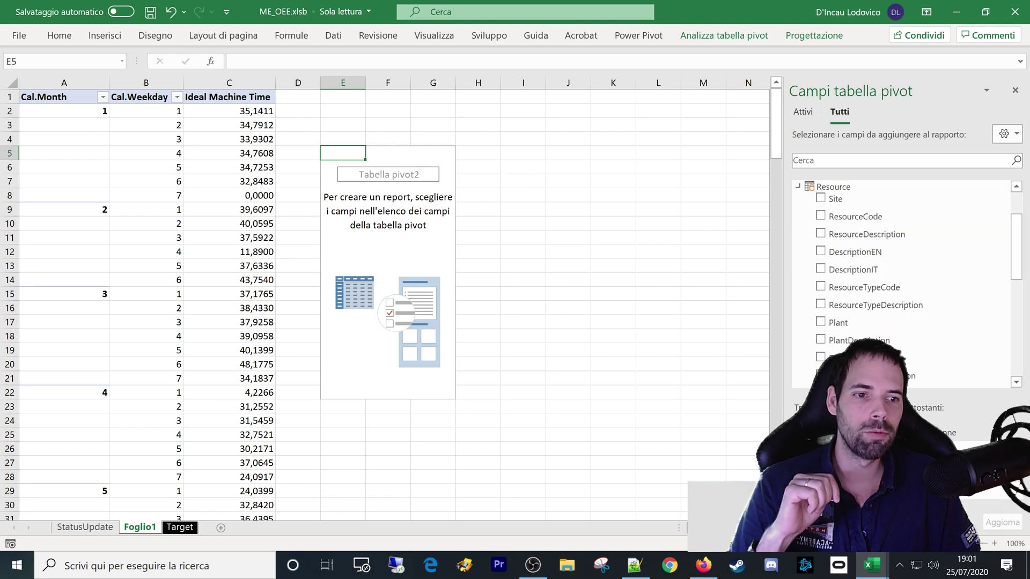
pyautogui.click(799, 188)
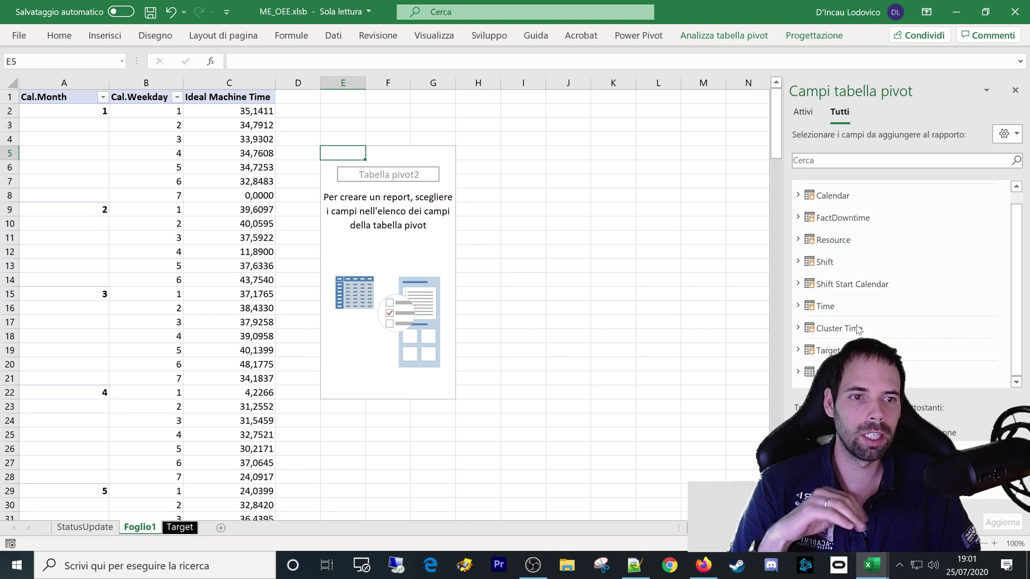
pyautogui.moveTo(1015, 312); pyautogui.dragTo(1015, 299)
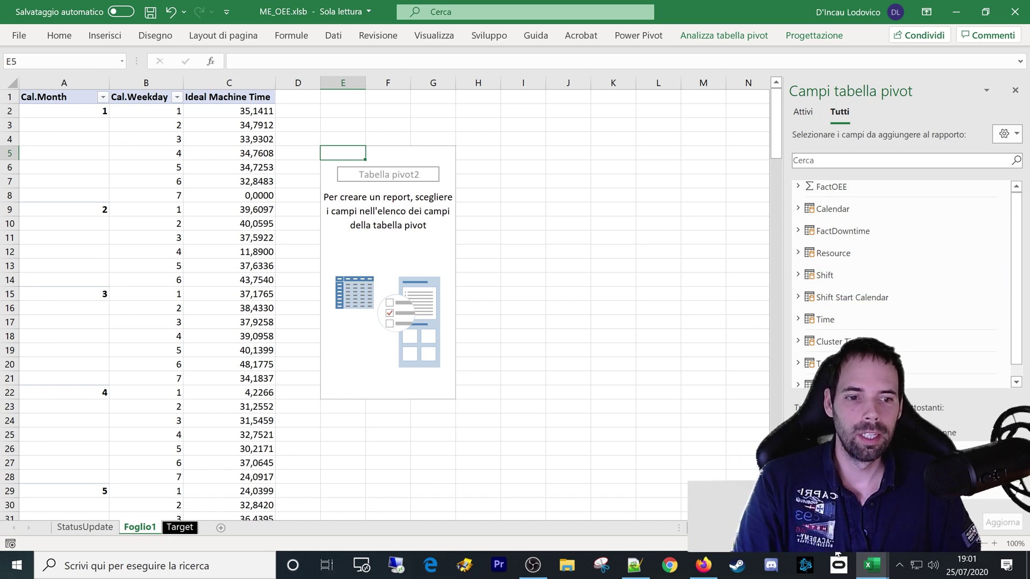
pyautogui.moveTo(869, 565)
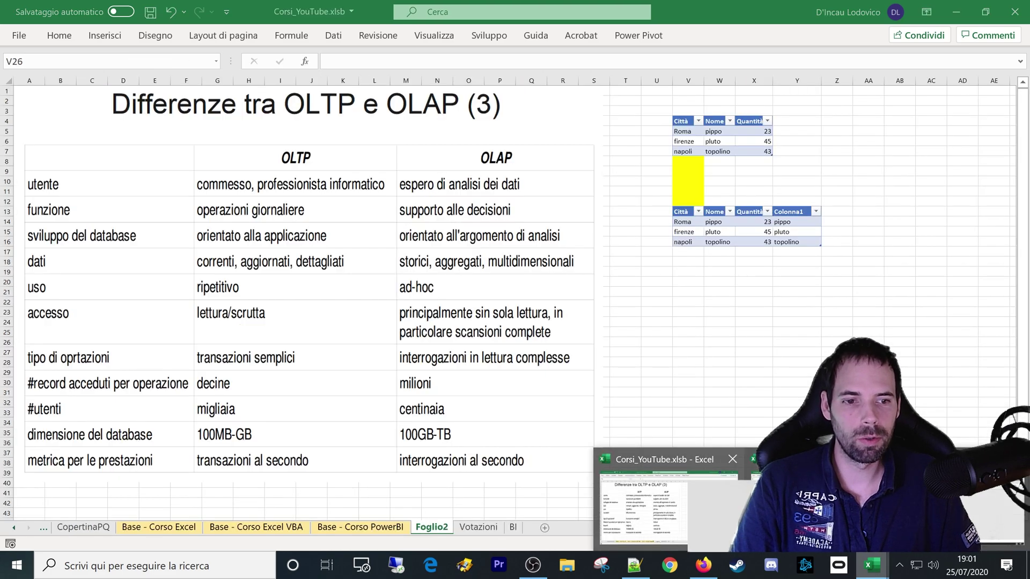
# In Corsi_YouTube's Base - Corso PowerBI sheet, highlight the OLAP cube, flat table, star/snowflake schema and measure topics
pyautogui.click(651, 478)
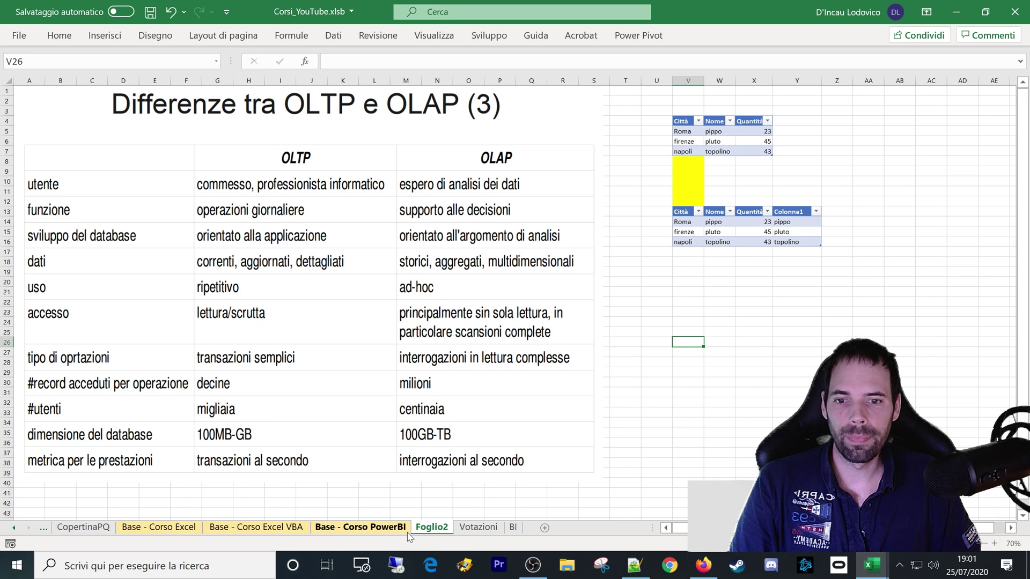
pyautogui.click(407, 532)
pyautogui.moveTo(184, 200); pyautogui.dragTo(290, 201)
pyautogui.moveTo(184, 218); pyautogui.dragTo(290, 221)
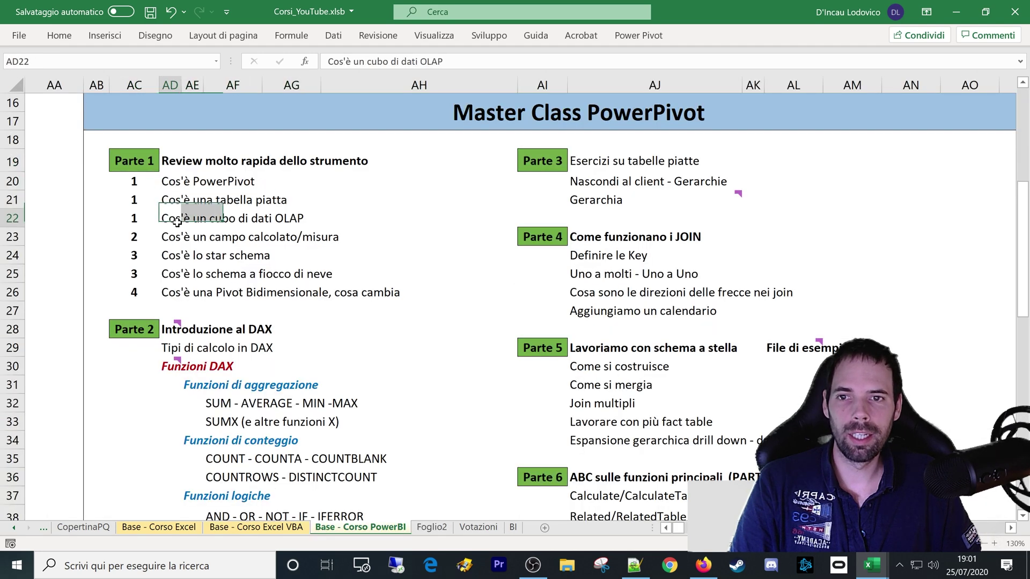
pyautogui.moveTo(186, 201); pyautogui.dragTo(273, 203)
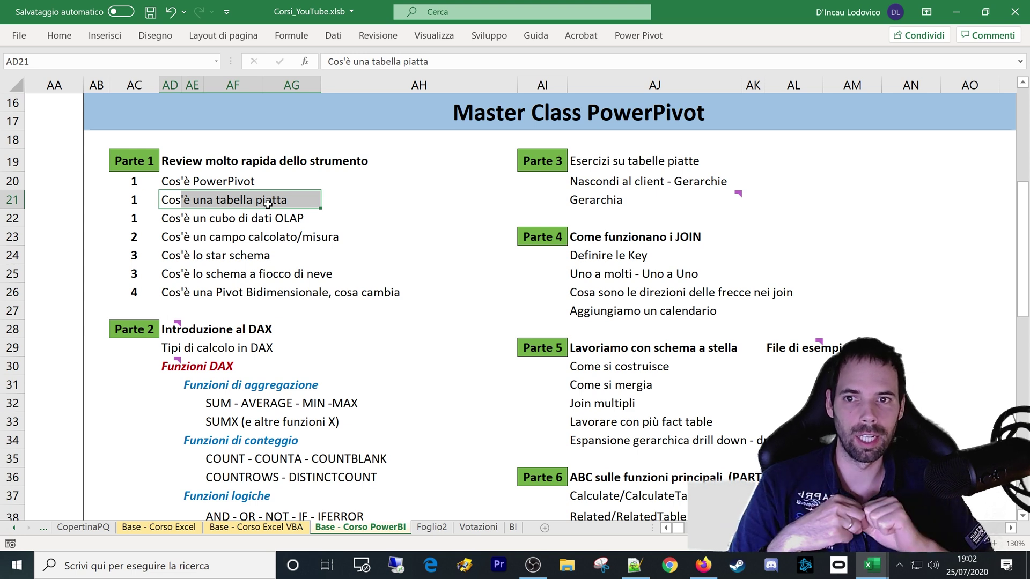
pyautogui.moveTo(135, 256); pyautogui.dragTo(328, 268)
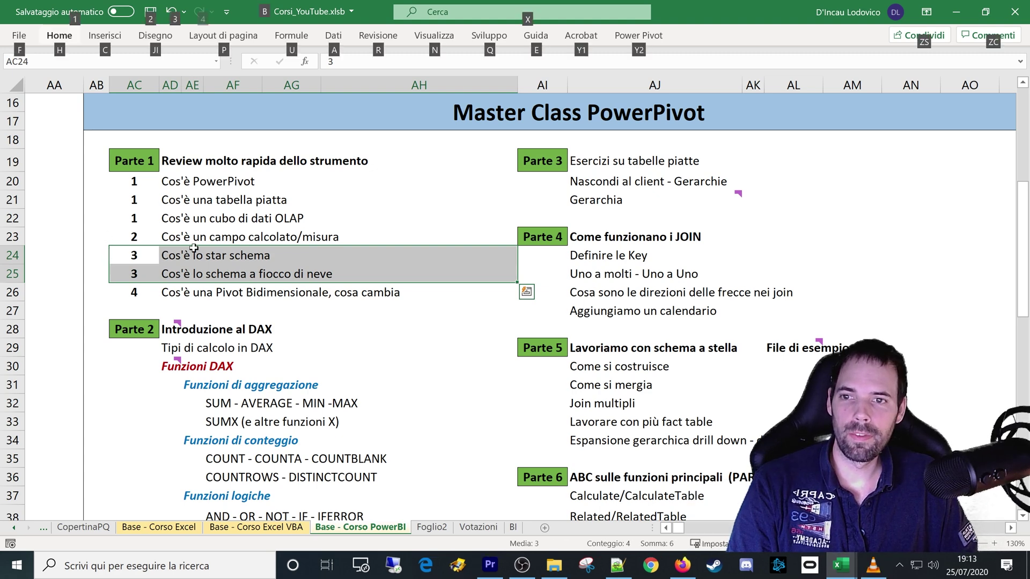
pyautogui.moveTo(134, 237)
pyautogui.mouseDown()
pyautogui.moveTo(356, 233)
pyautogui.moveTo(184, 240)
pyautogui.mouseUp()
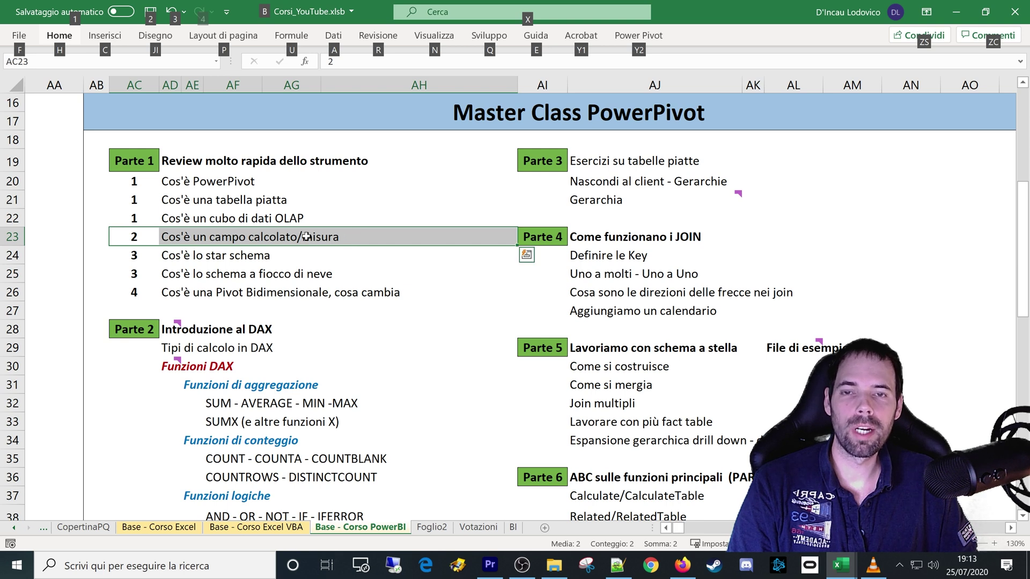